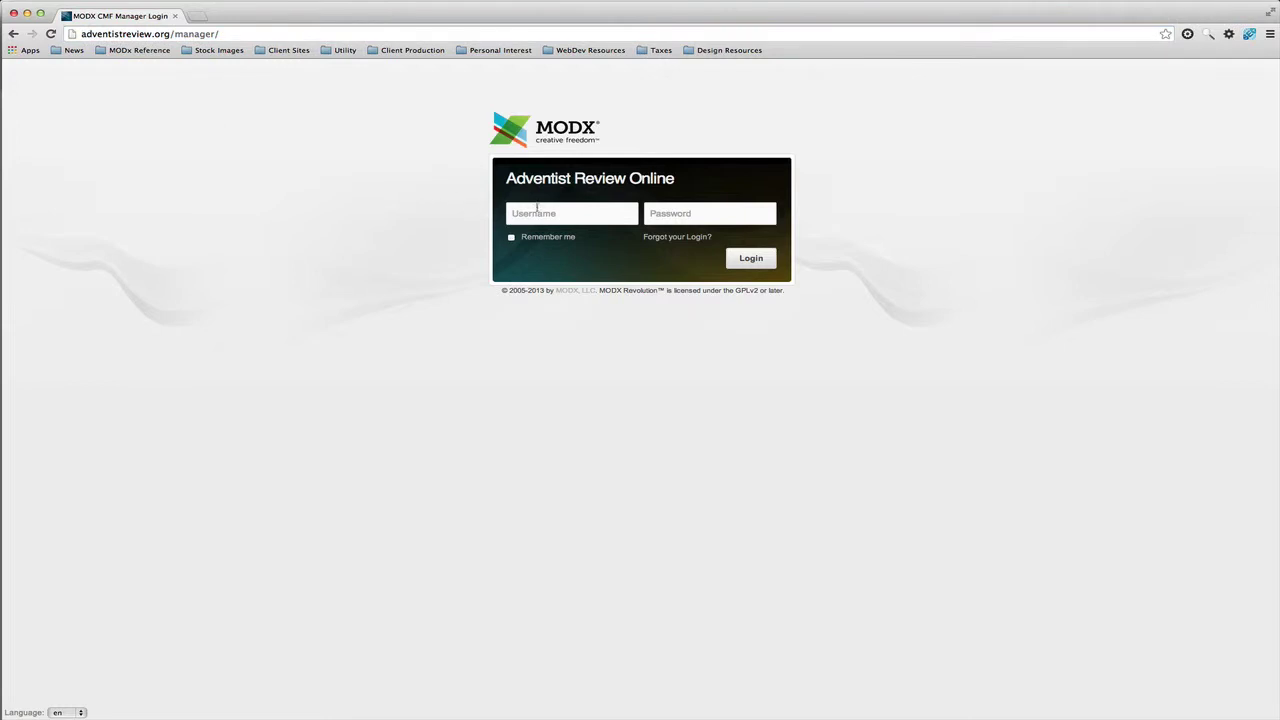
- Log in to the Adventist Review Online manager with the editor account's username and password
left_click(533, 213)
type("editor")
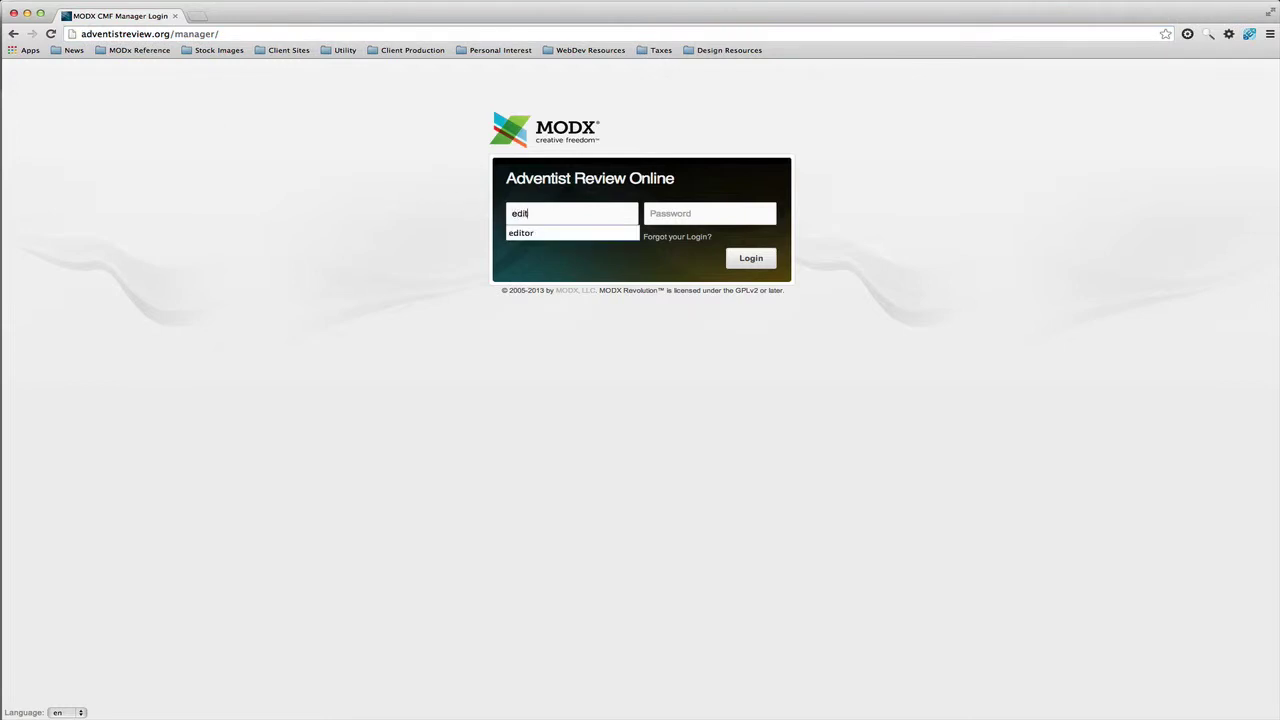
key("Tab")
type("e•••••••••••")
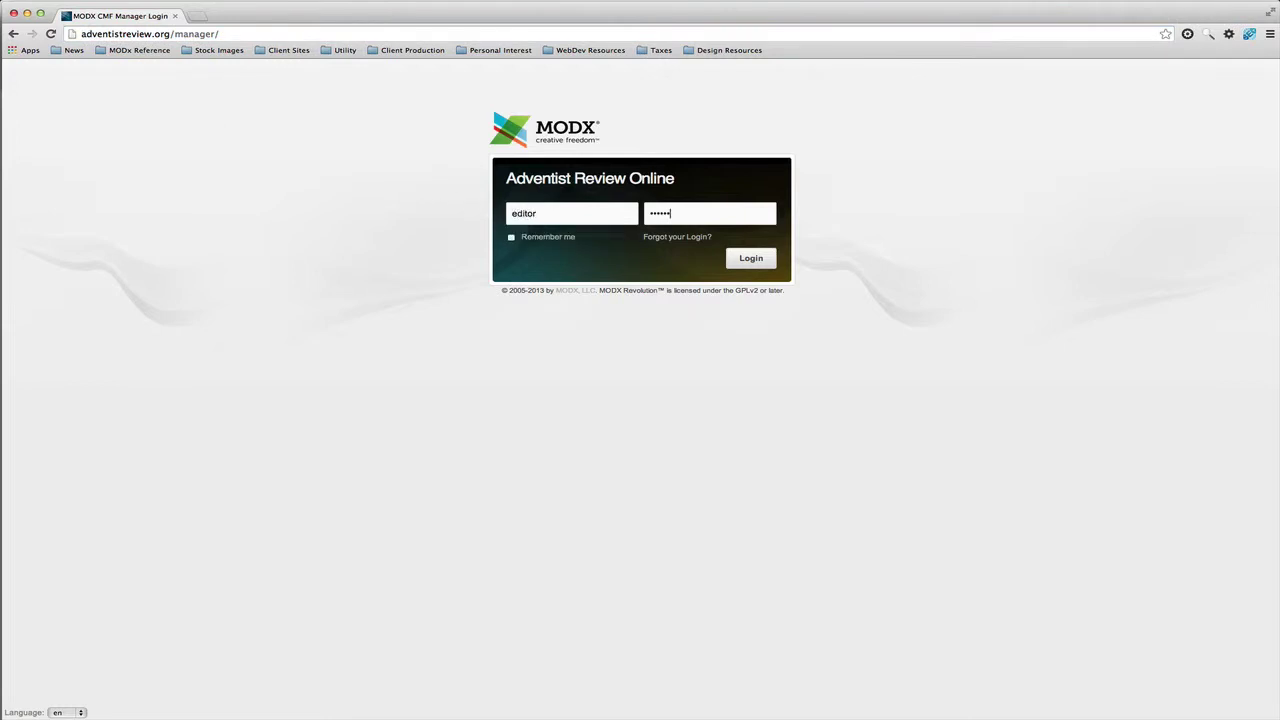
key("Return")
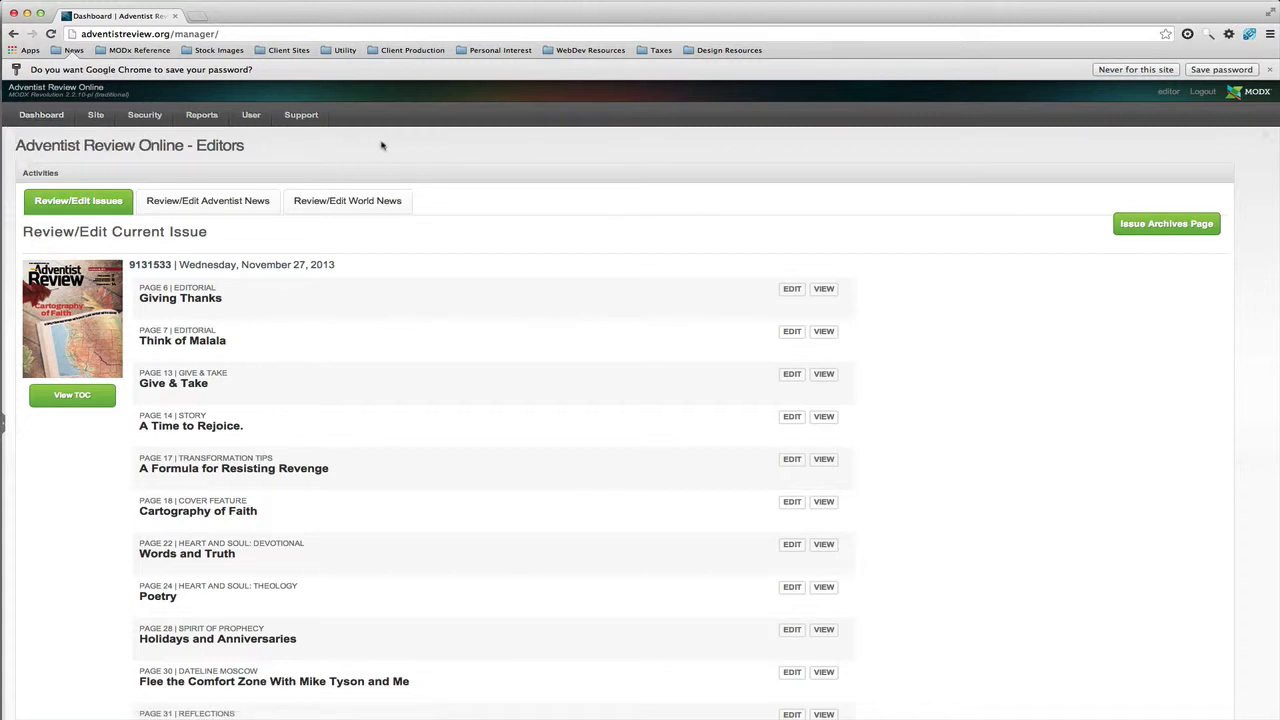
- Create a new Adventist News story and copy the earthquake article's full text from Word
left_click(197, 203)
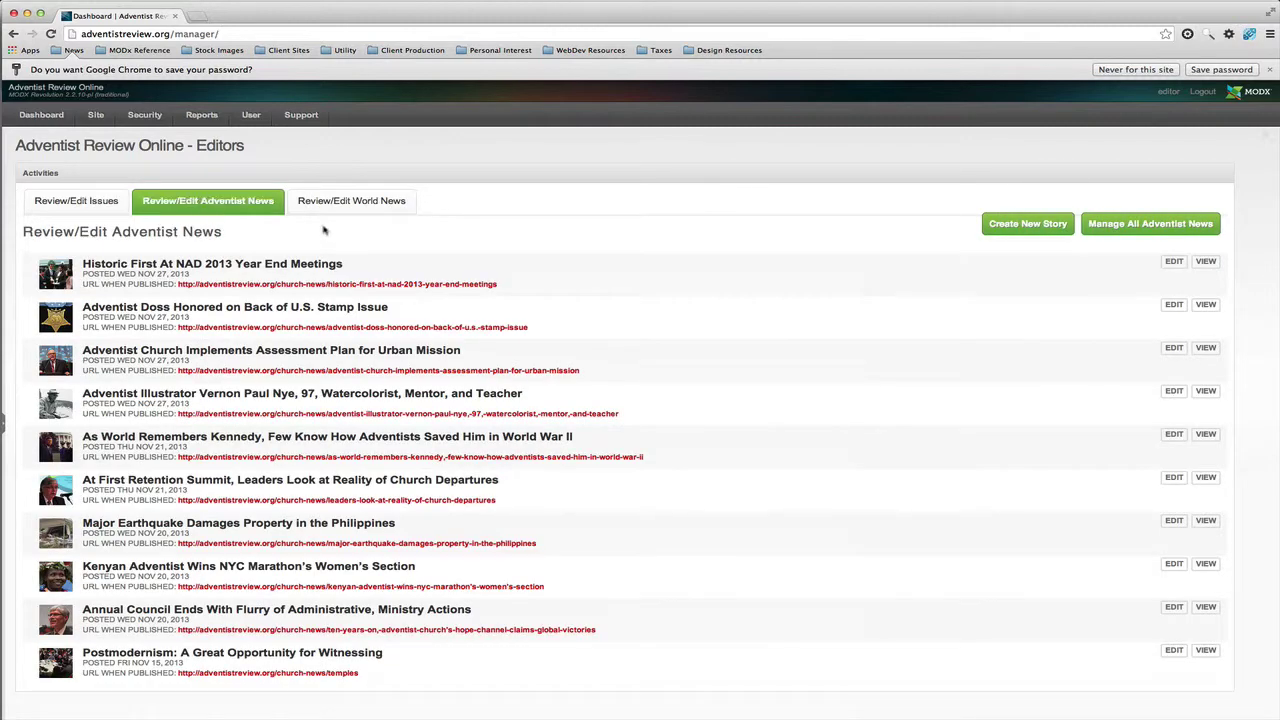
left_click(1016, 227)
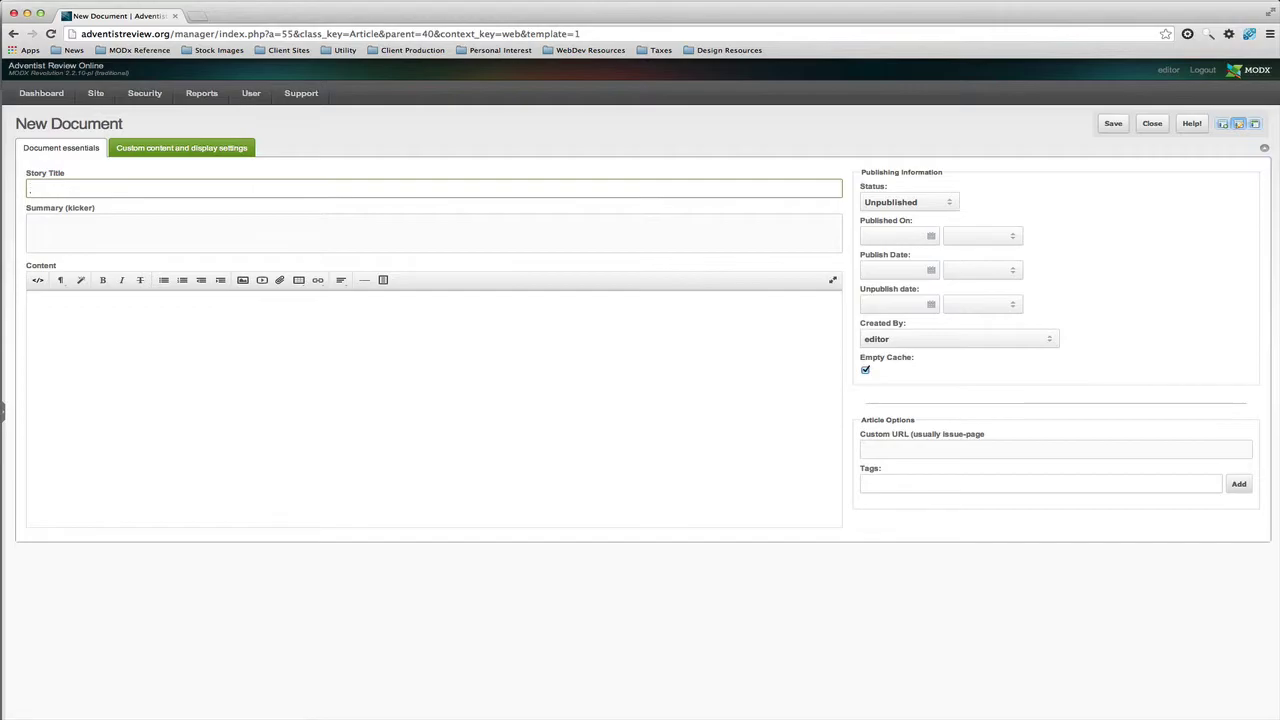
key("super+Tab")
left_click(518, 449)
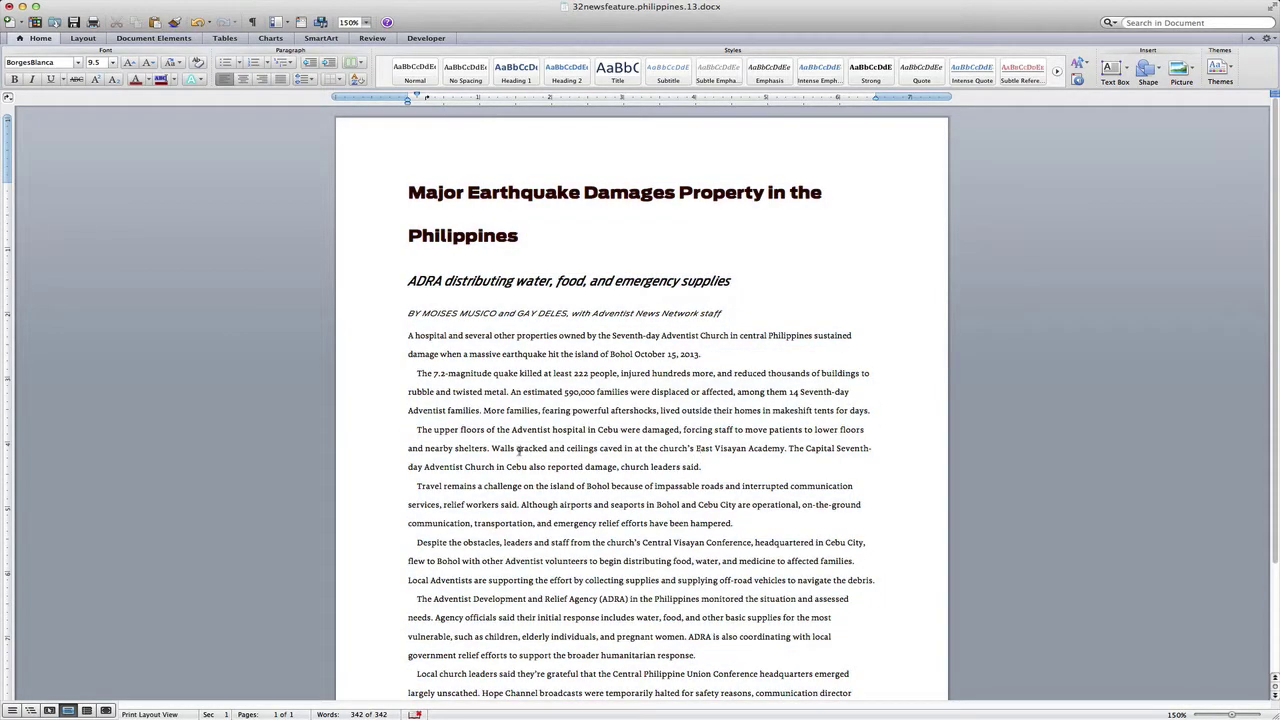
key("super+a")
key("super+c")
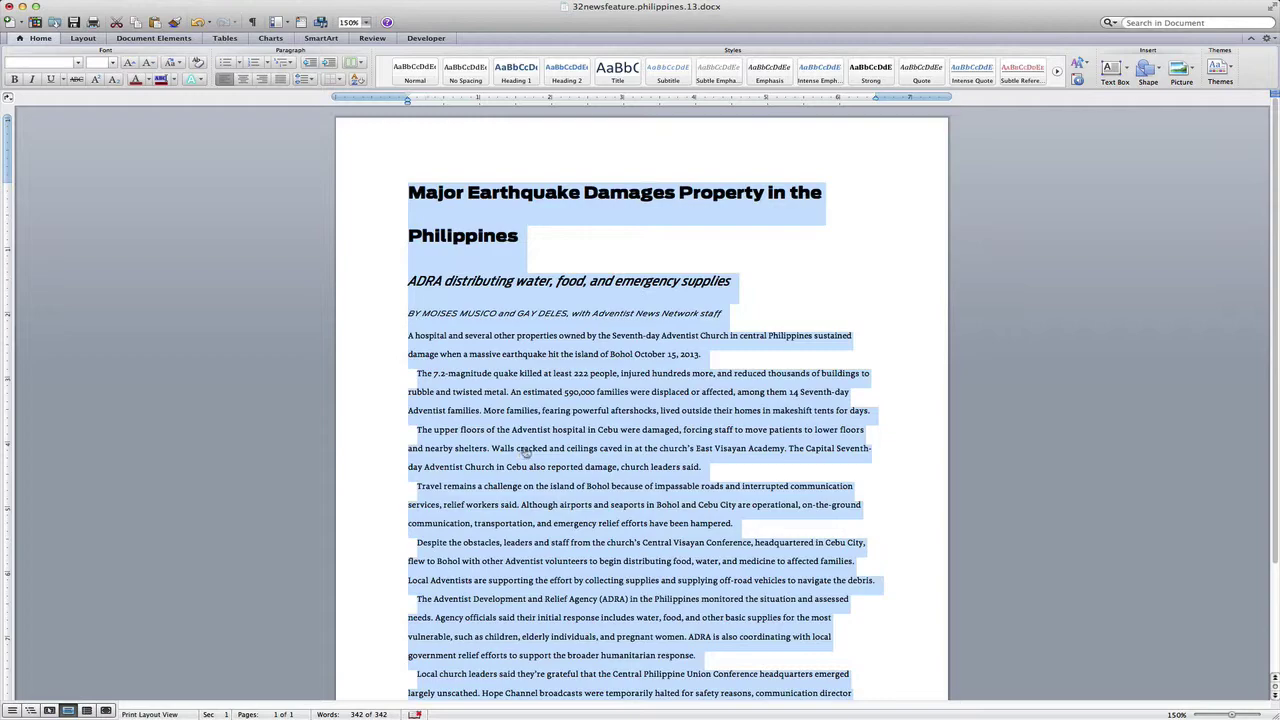
key("super+Tab")
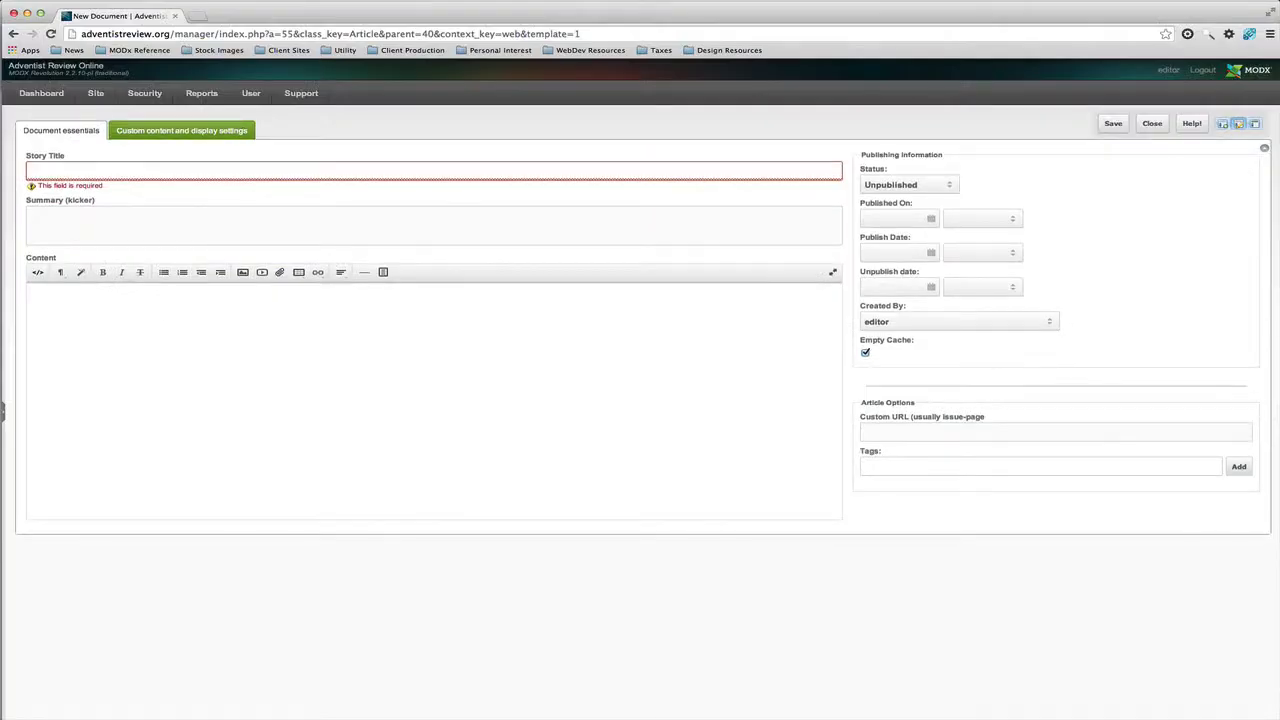
- Paste the earthquake article into Content and move its headline into Story Title
left_click(145, 373)
key("super+v")
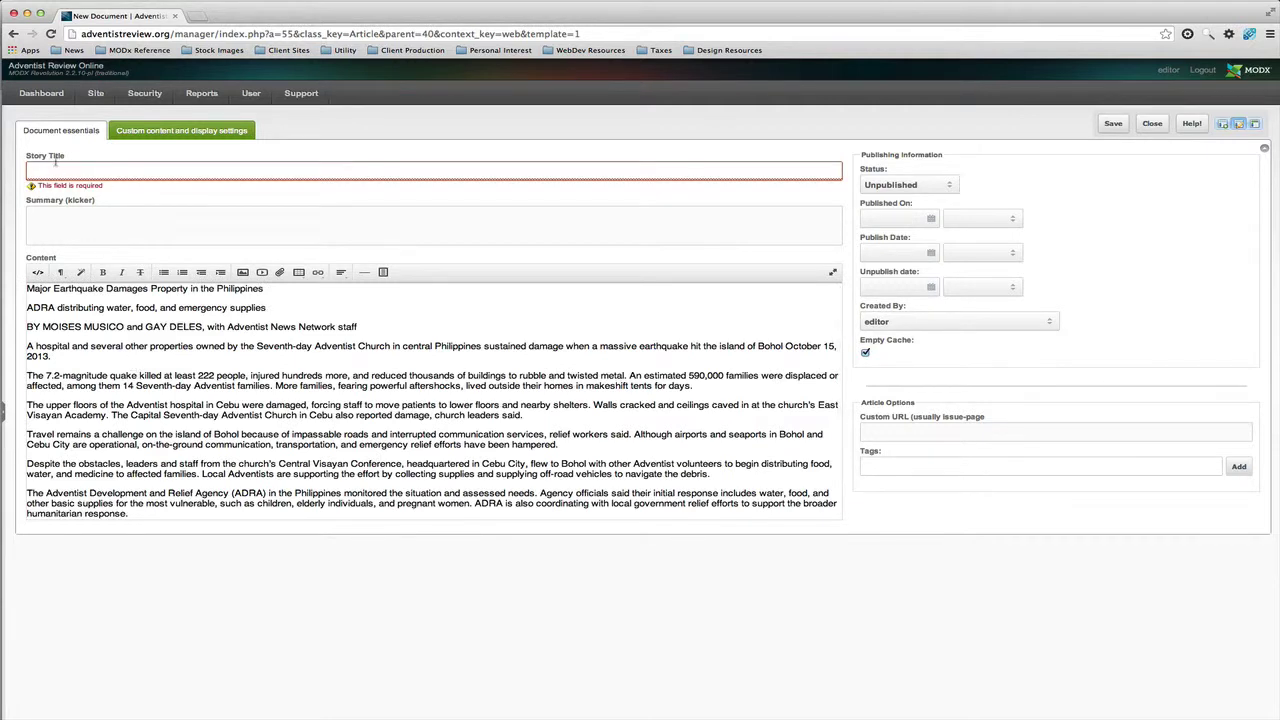
left_click_drag(275, 290, 4, 289)
key("super+c")
key("BackSpace")
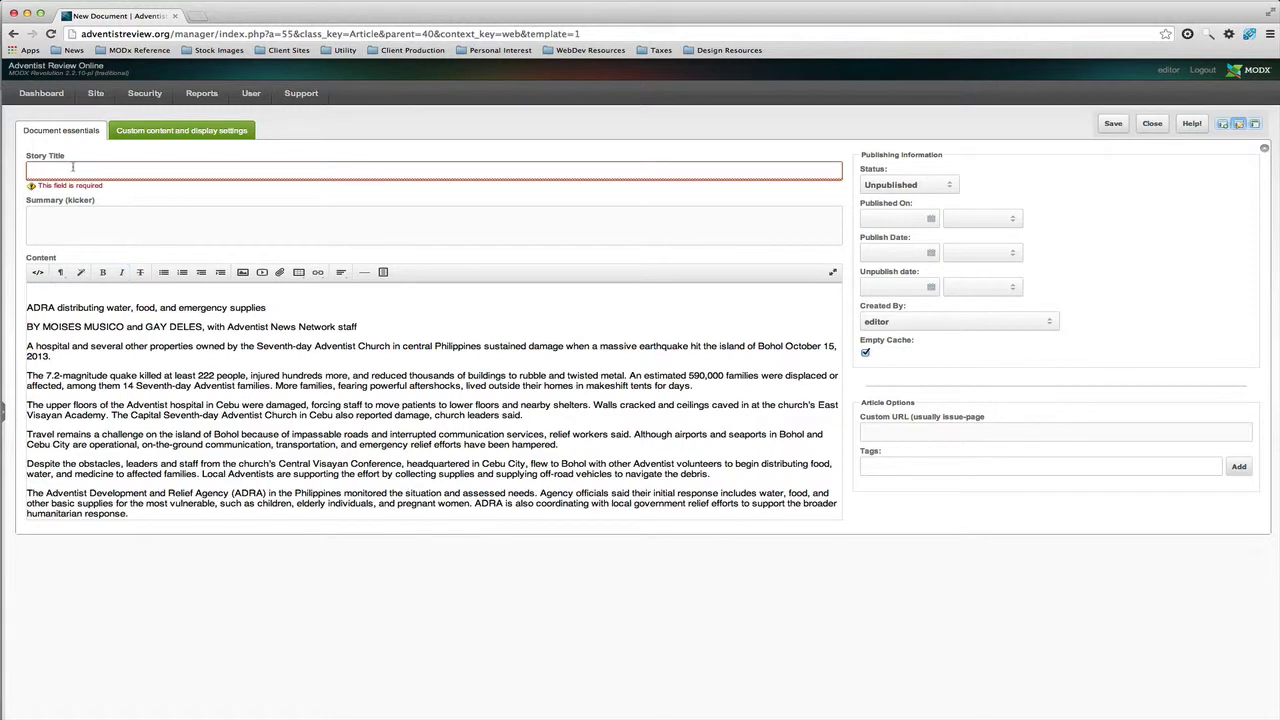
left_click(72, 169)
key("super+v")
- Move the ADRA kicker line into Summary and delete the empty first content line
left_click_drag(277, 318, 36, 307)
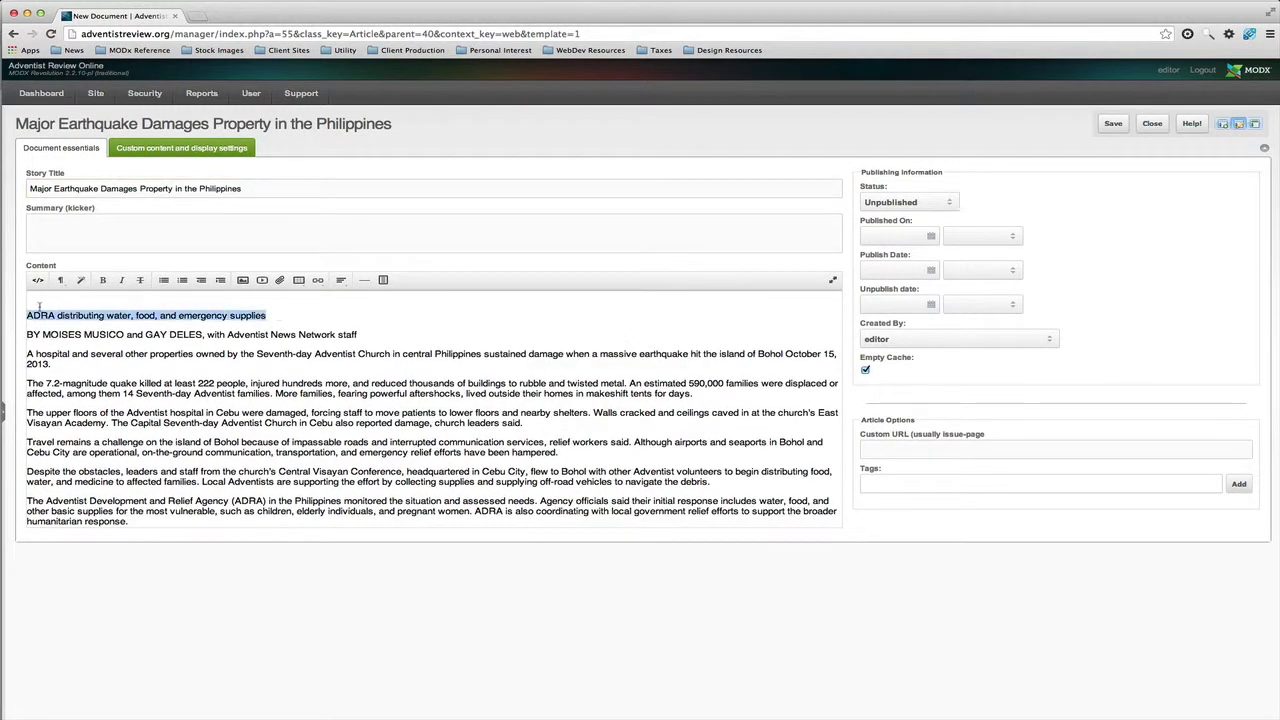
key("super+x")
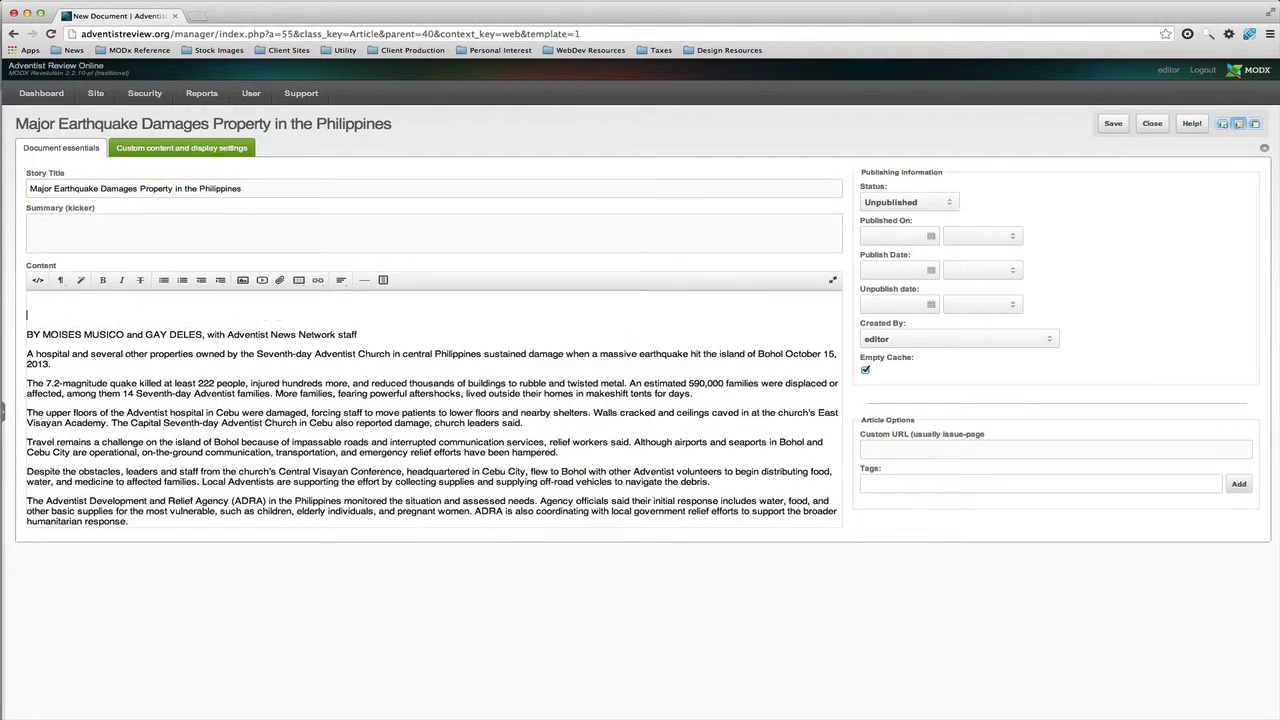
left_click(75, 238)
key("super+v")
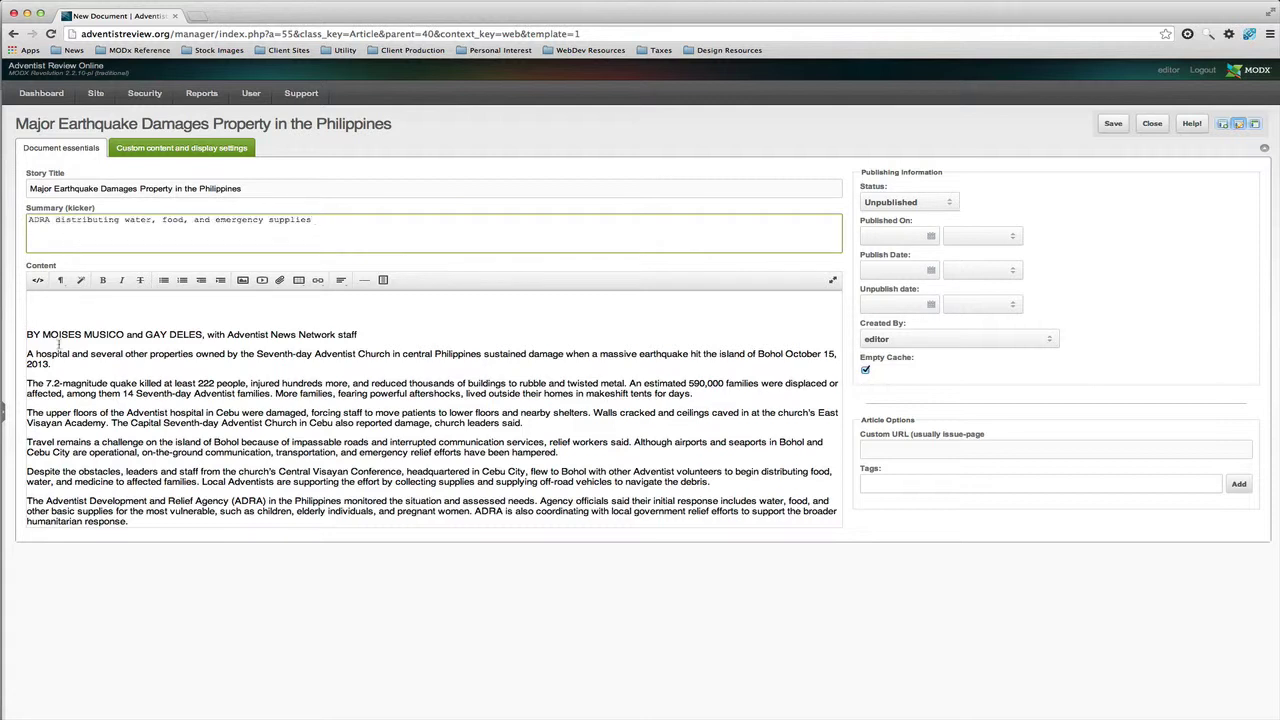
left_click_drag(27, 333, 26, 287)
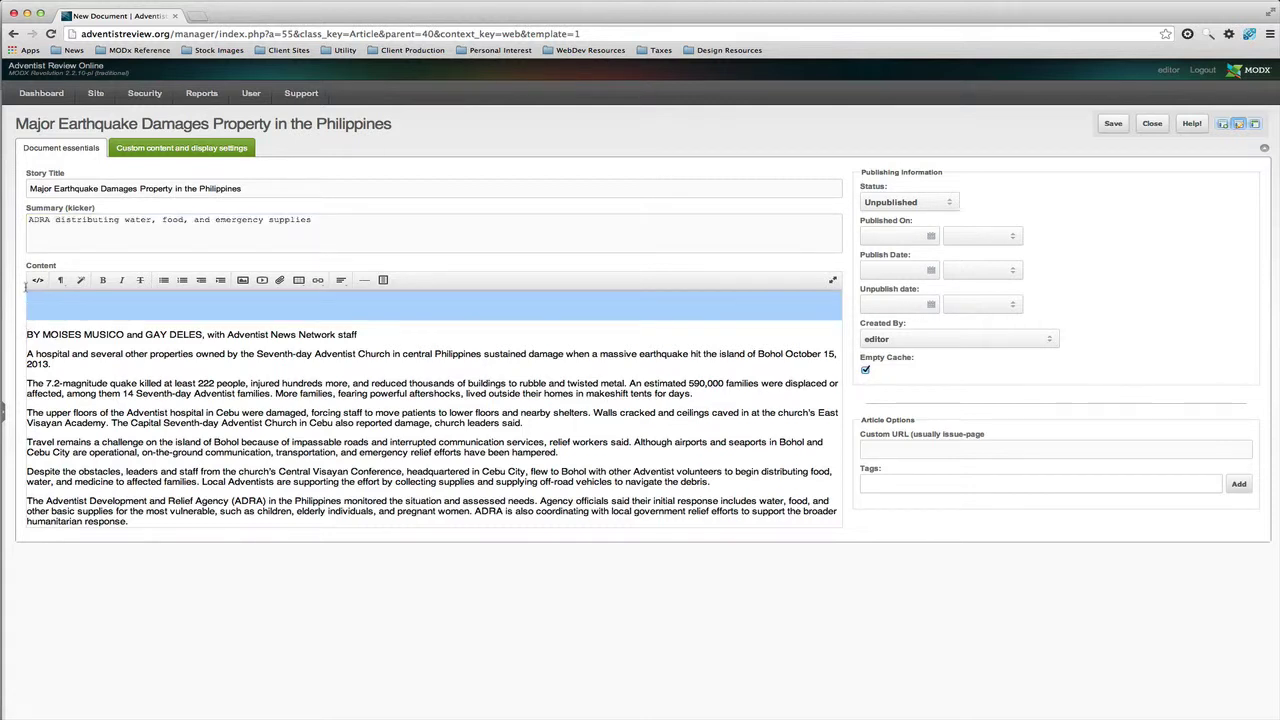
key("BackSpace")
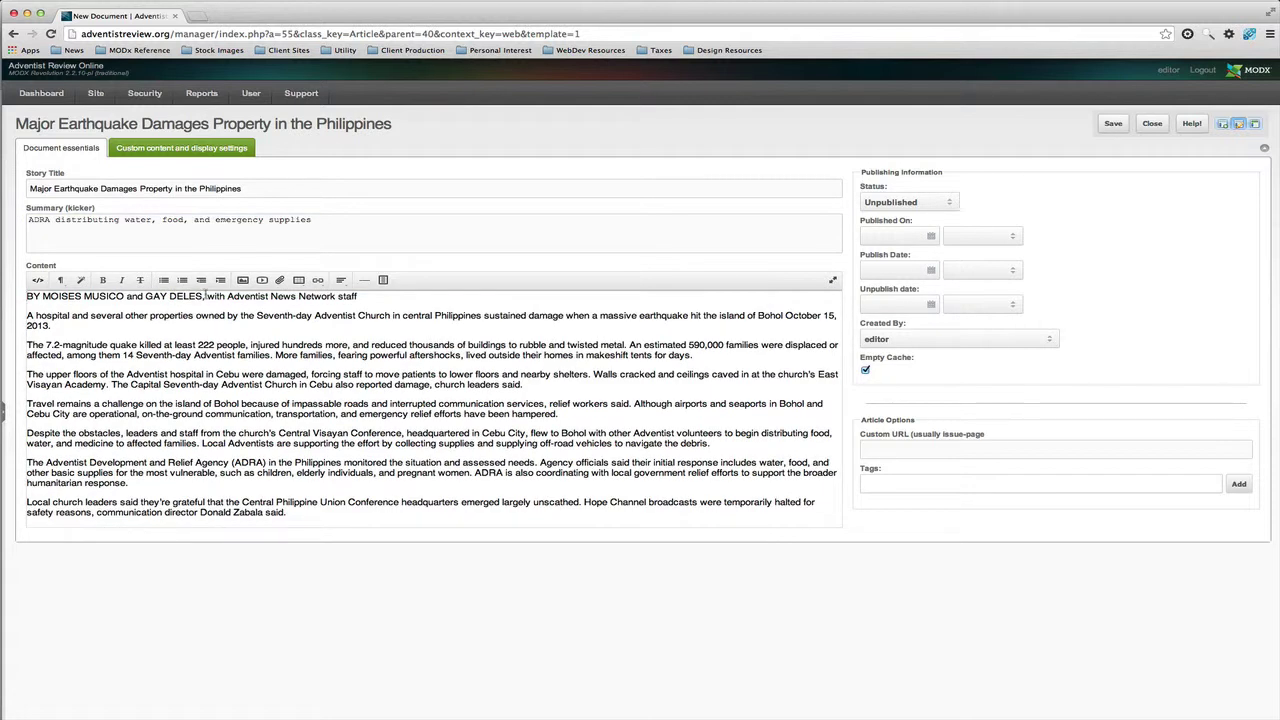
- Apply the Author Name custom style to the byline's author names
left_click_drag(205, 296, 26, 296)
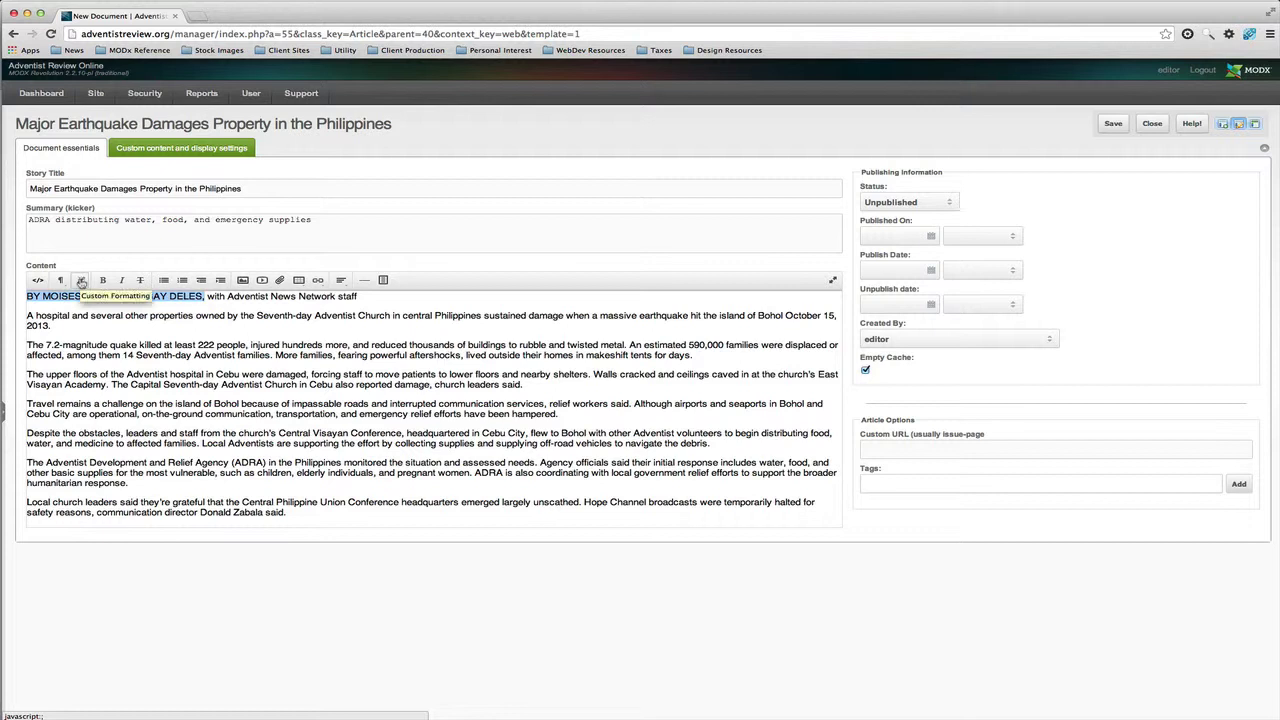
left_click(82, 281)
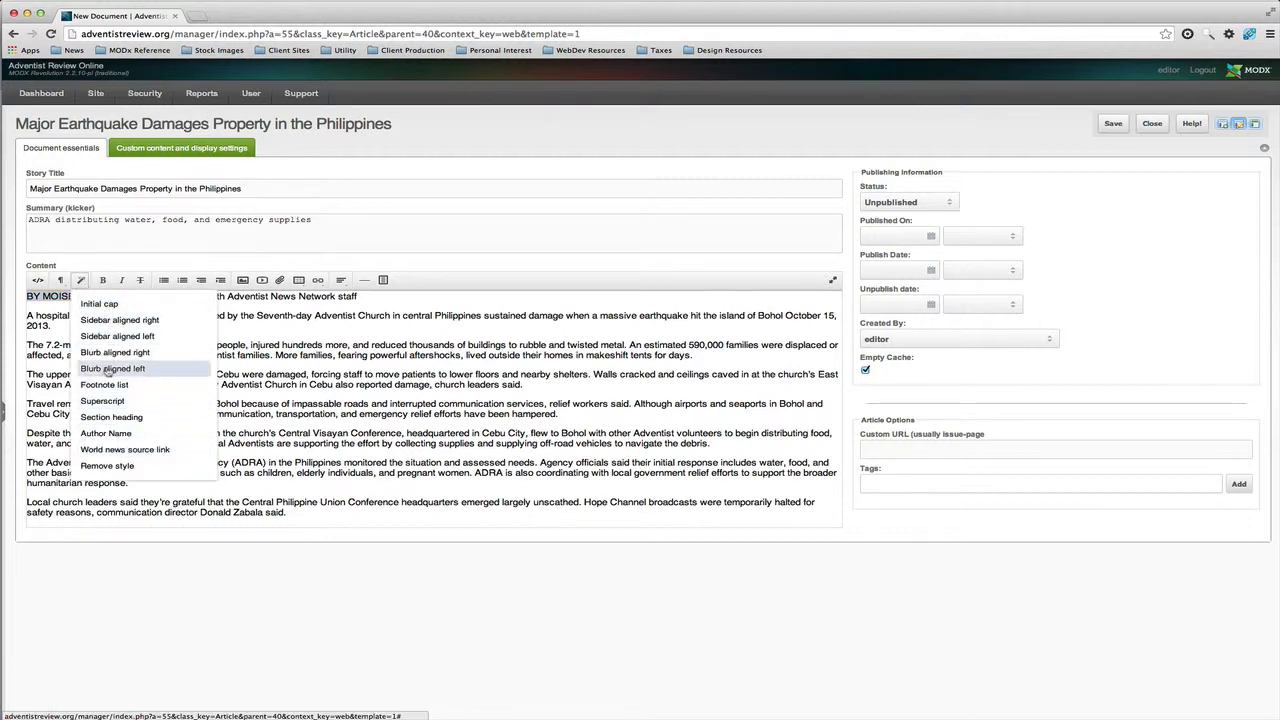
left_click(105, 433)
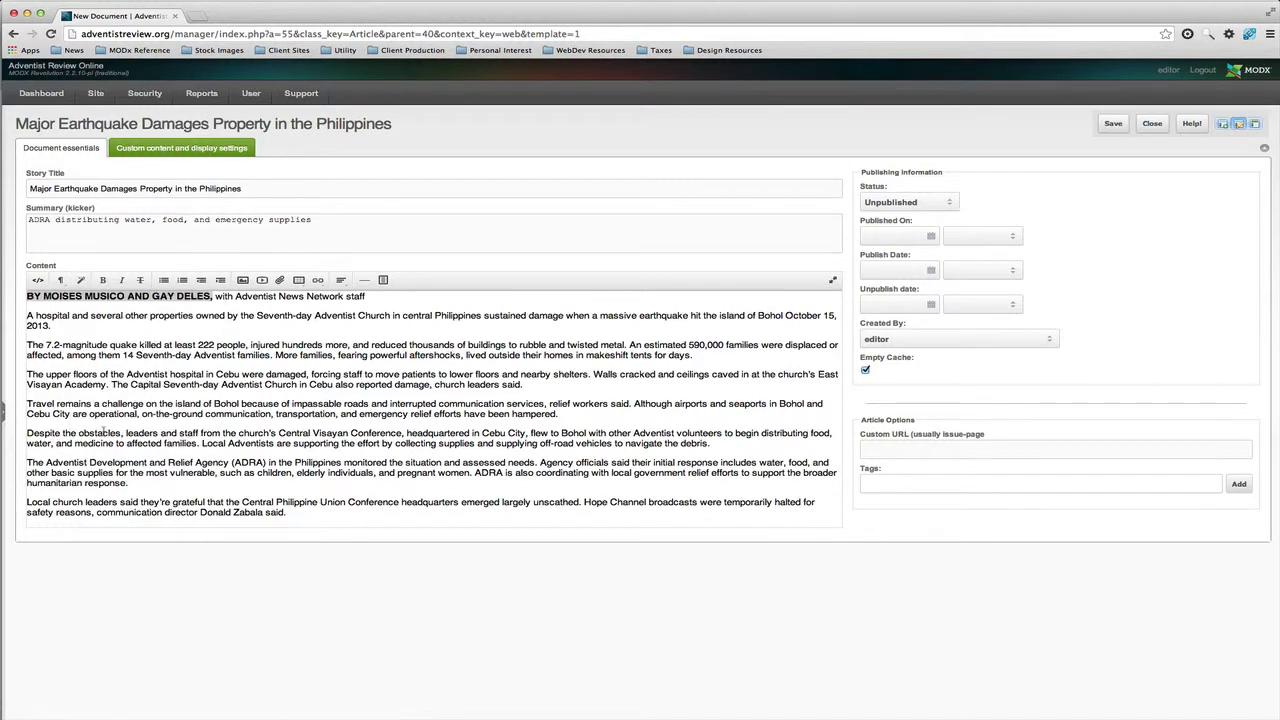
- Give the first paragraph the Initial cap style, then bring up Insert Image
left_click(84, 344)
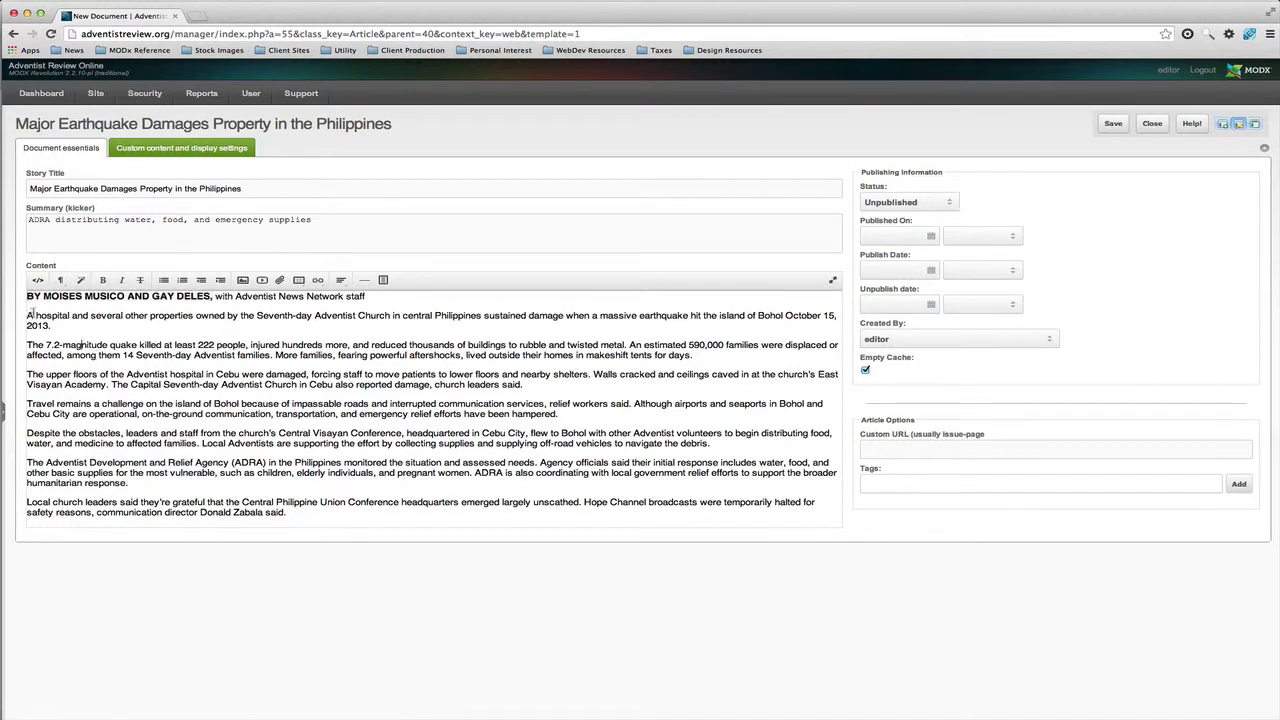
left_click(81, 280)
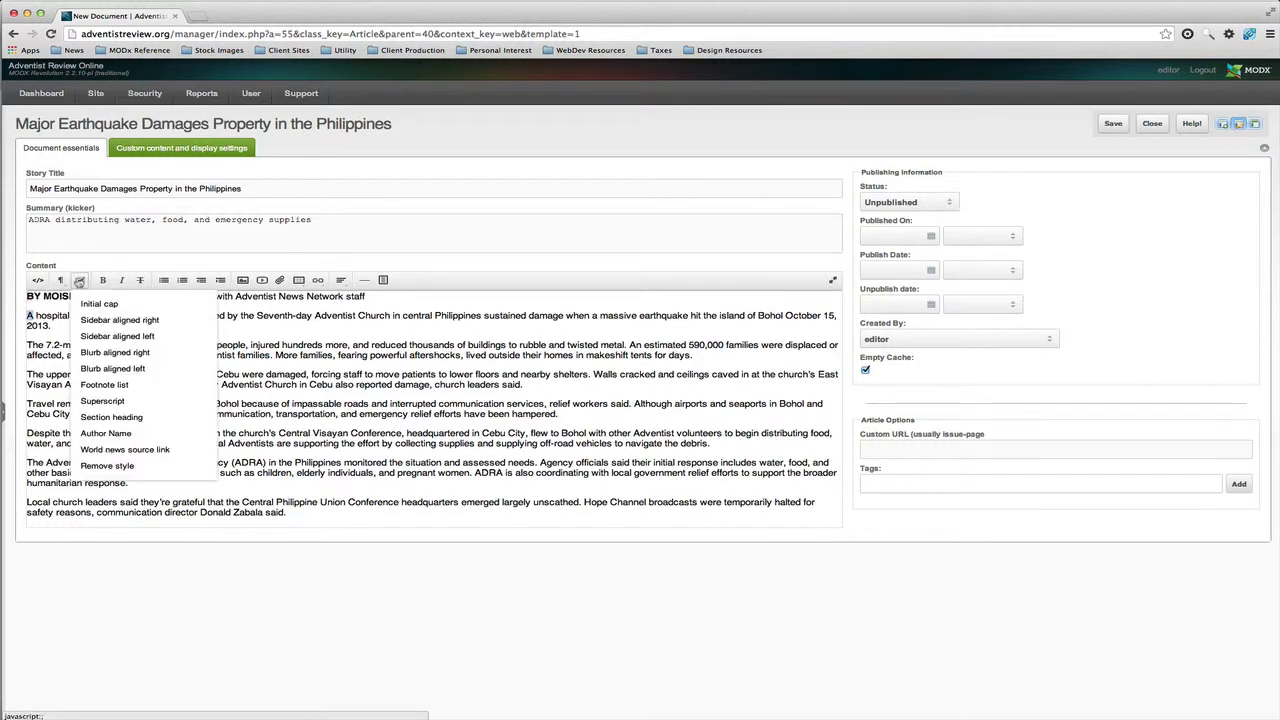
left_click(86, 303)
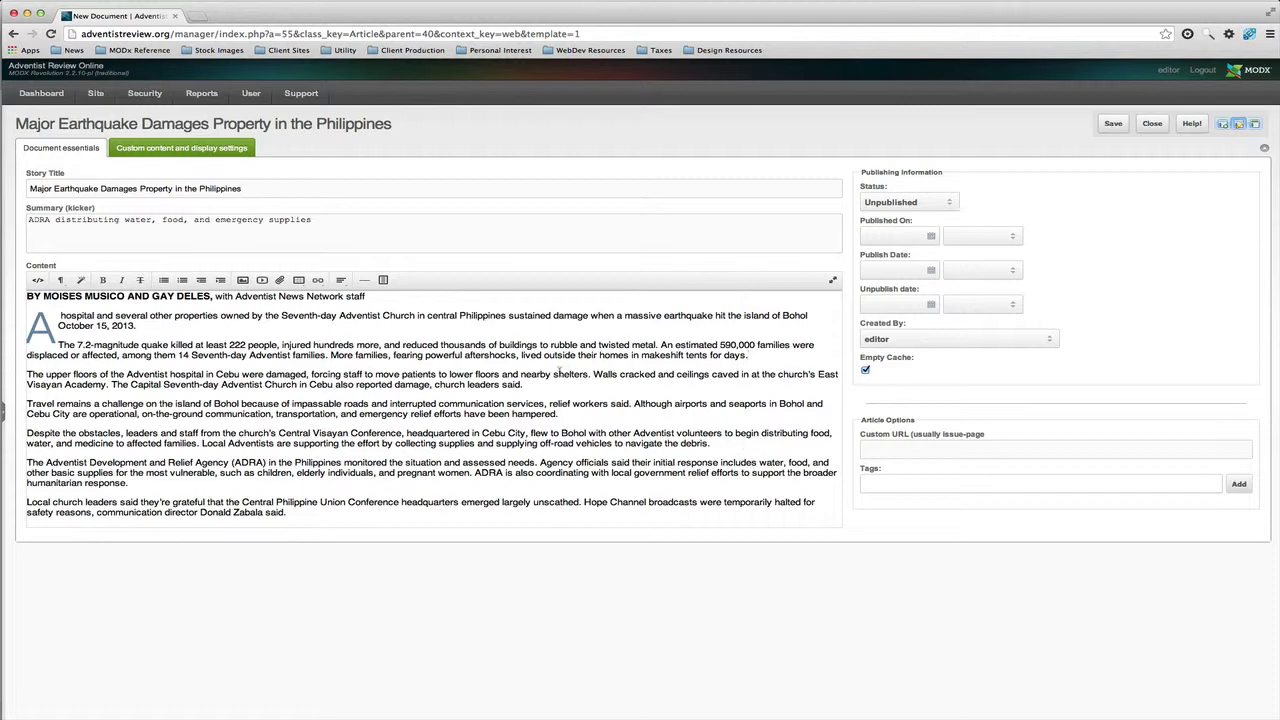
left_click(242, 280)
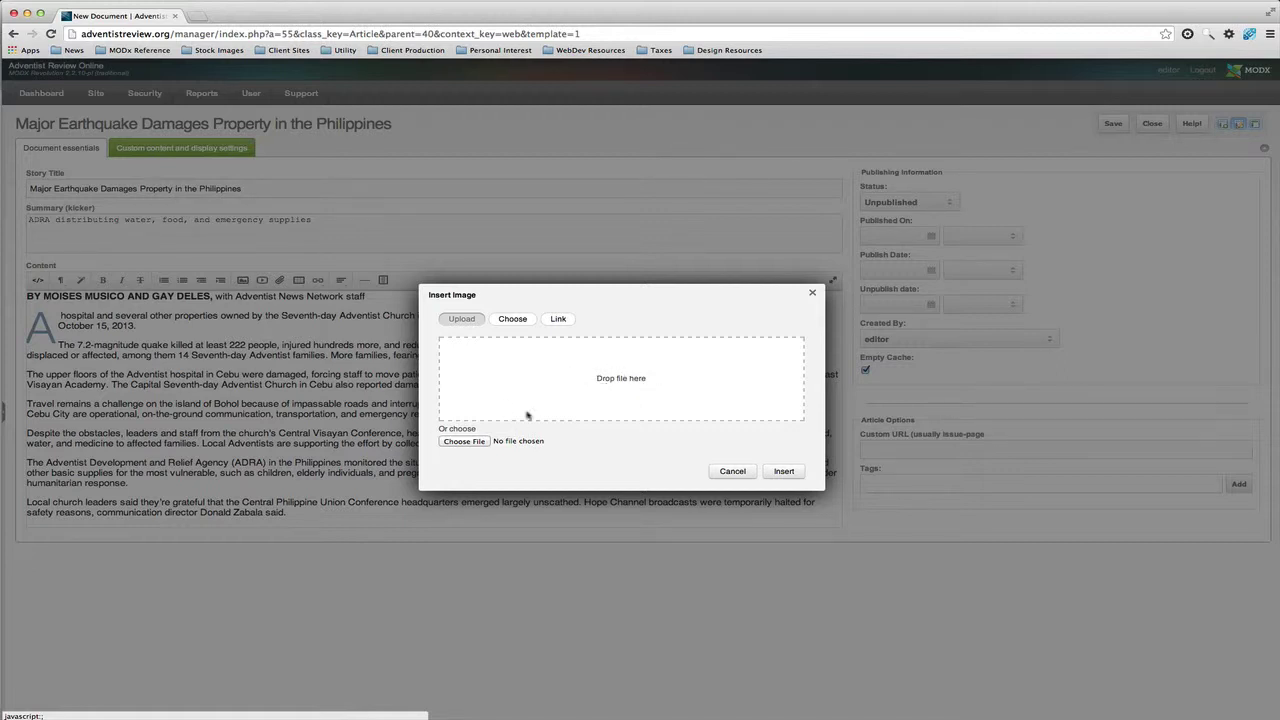
- Insert quake.jpg from assets/public/news/2013-11 below the article's second paragraph
left_click(459, 443)
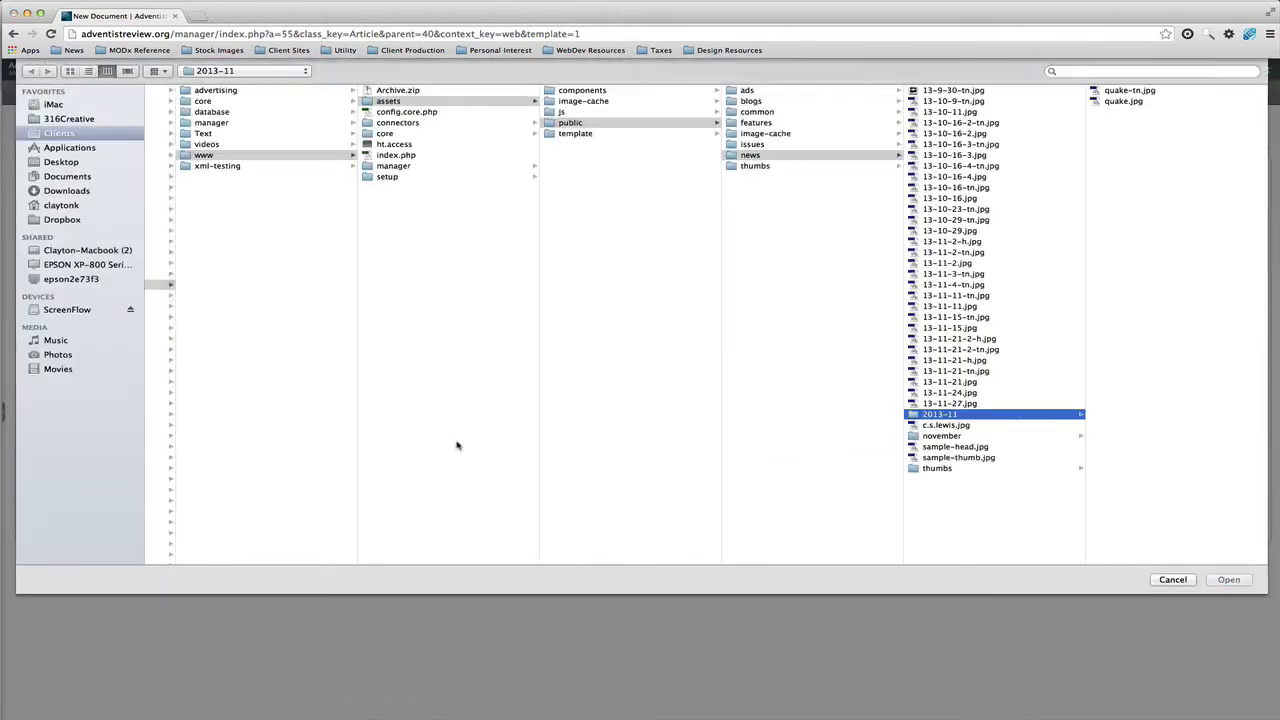
left_click(1121, 102)
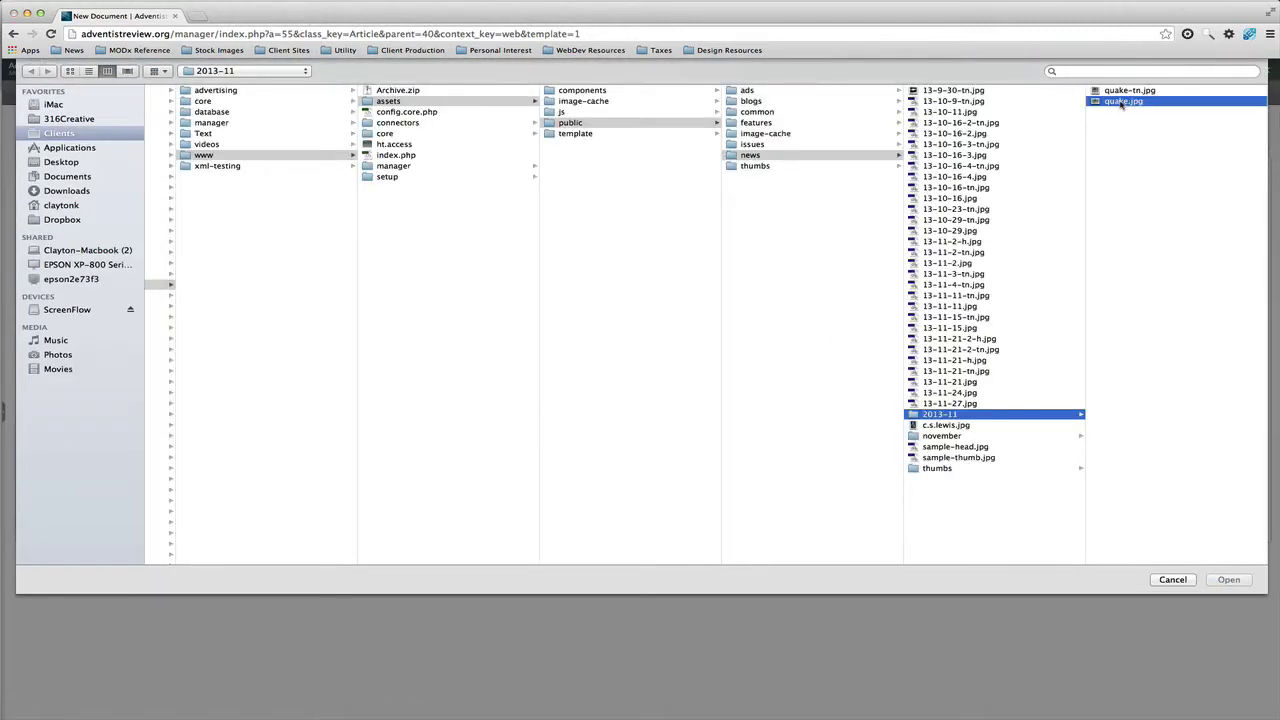
double_click(1121, 102)
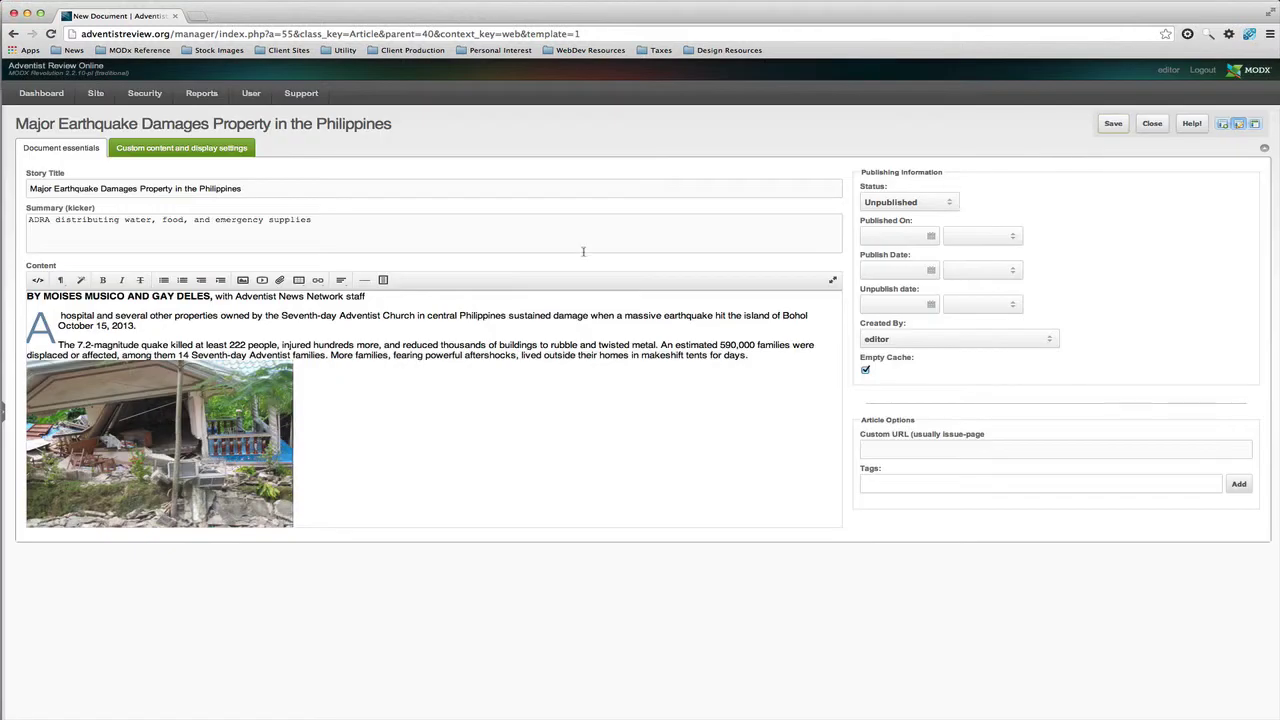
- Give the earthquake photo the caption 'Caption: sample caption copy' with a bold label
scroll(308, 373, "down", 1)
left_click(157, 383)
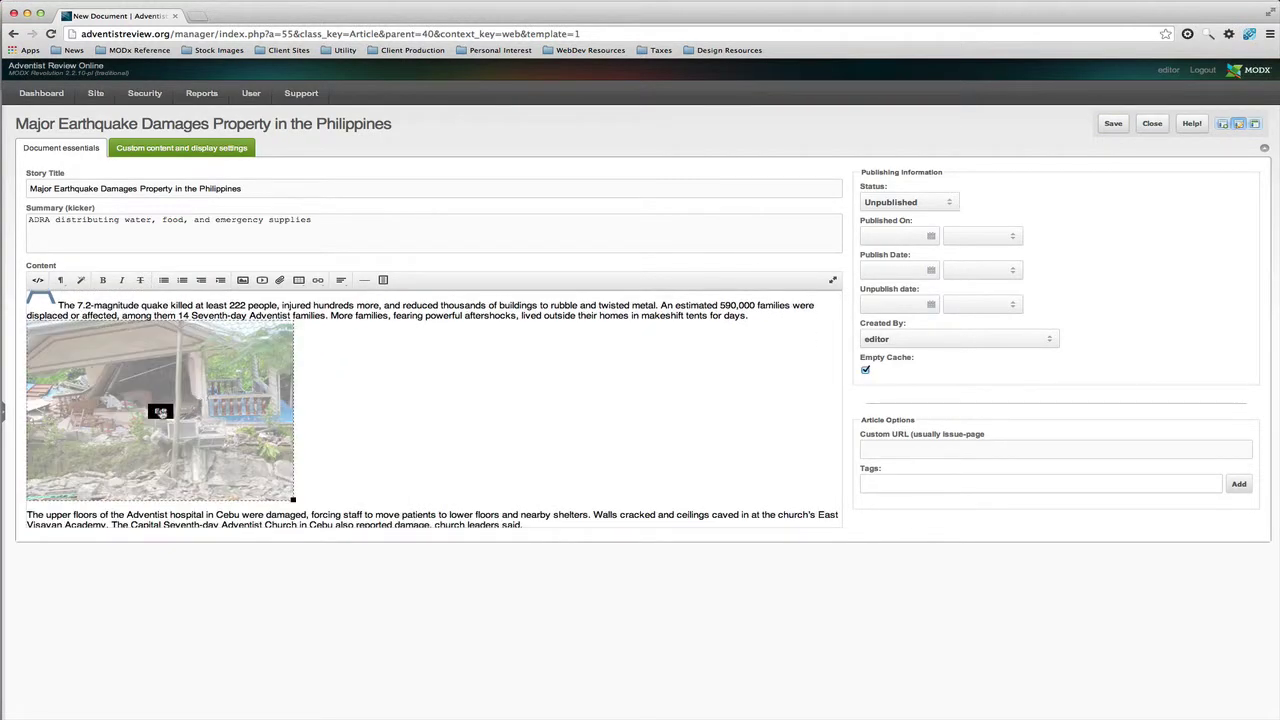
left_click(161, 412)
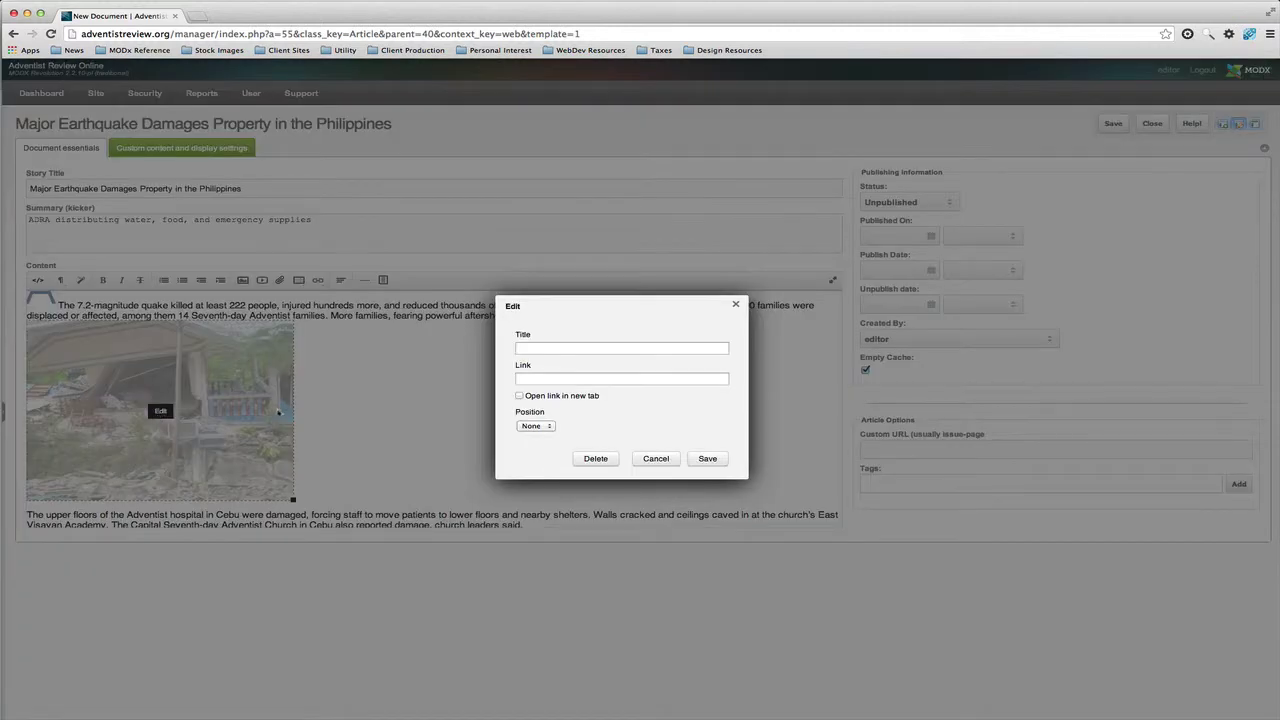
left_click(545, 346)
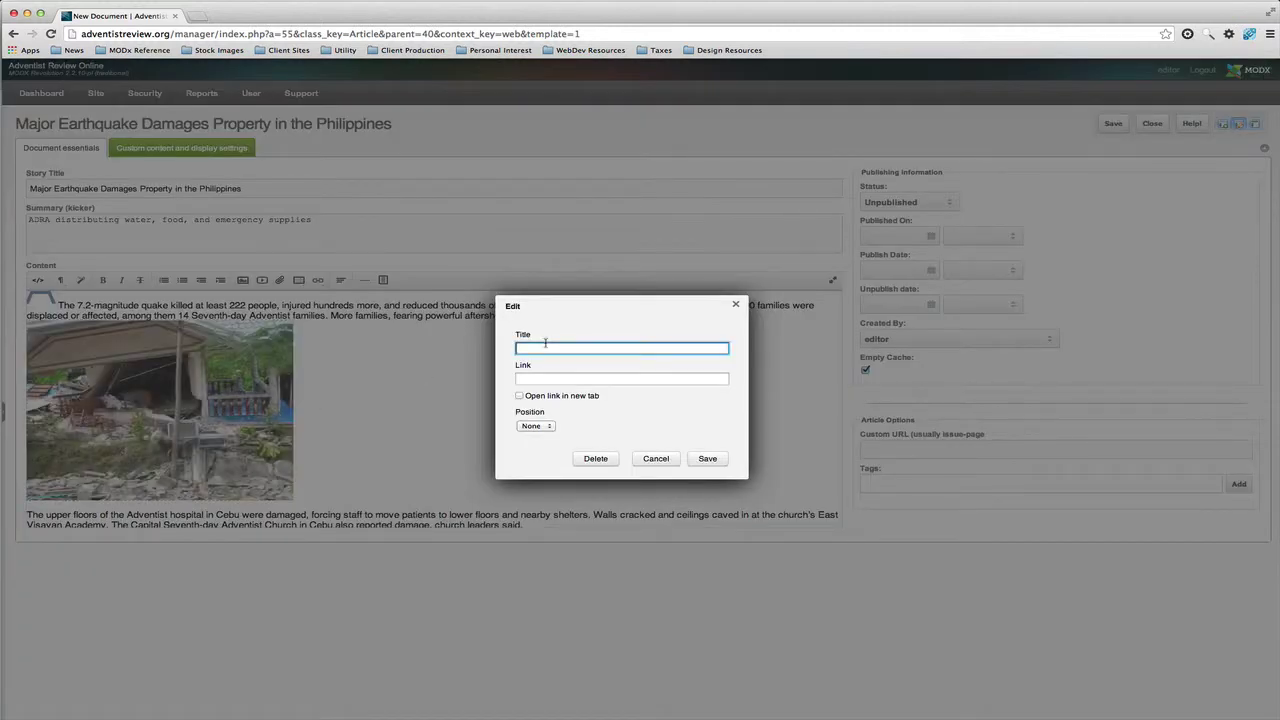
type("Caption: sample caption copy")
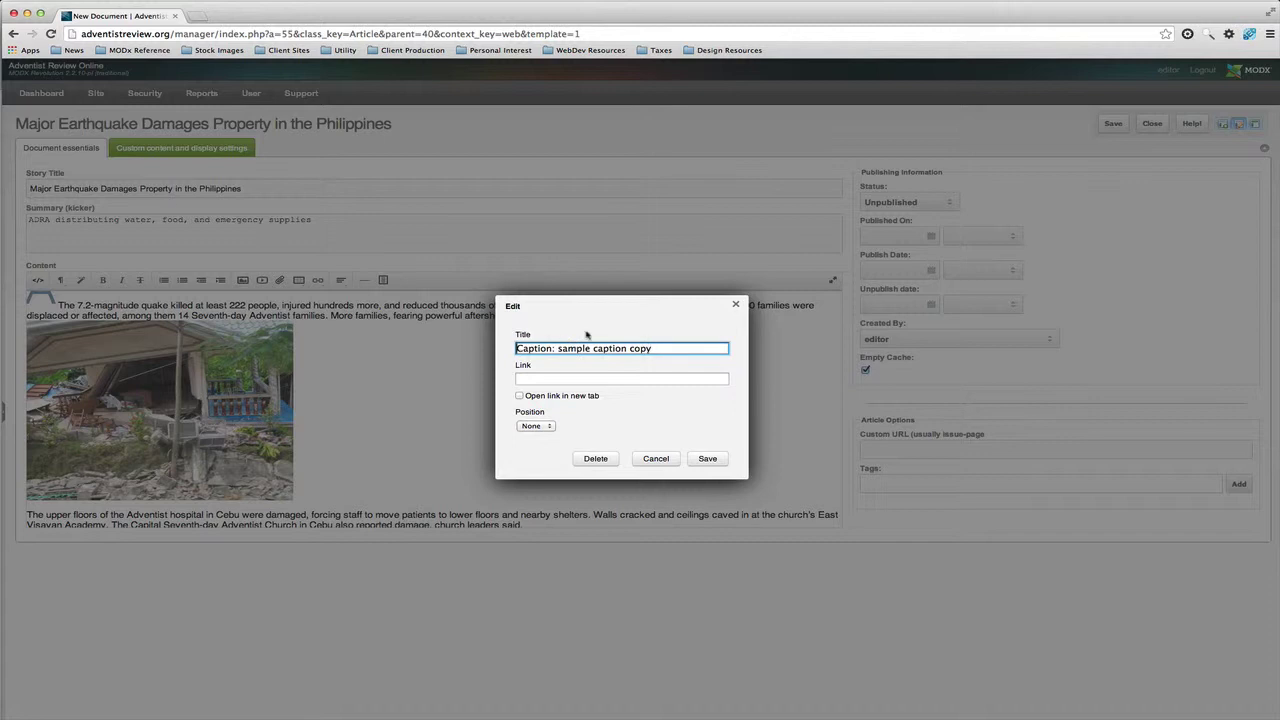
type("<")
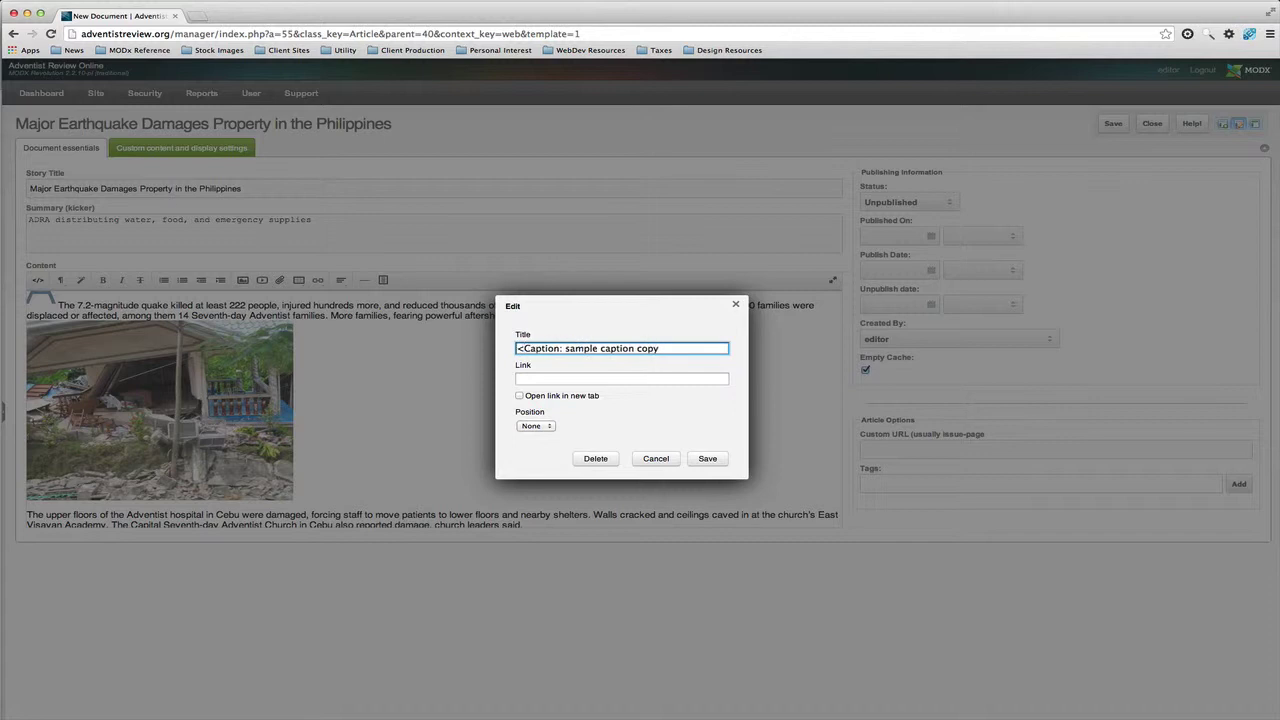
type("strong>")
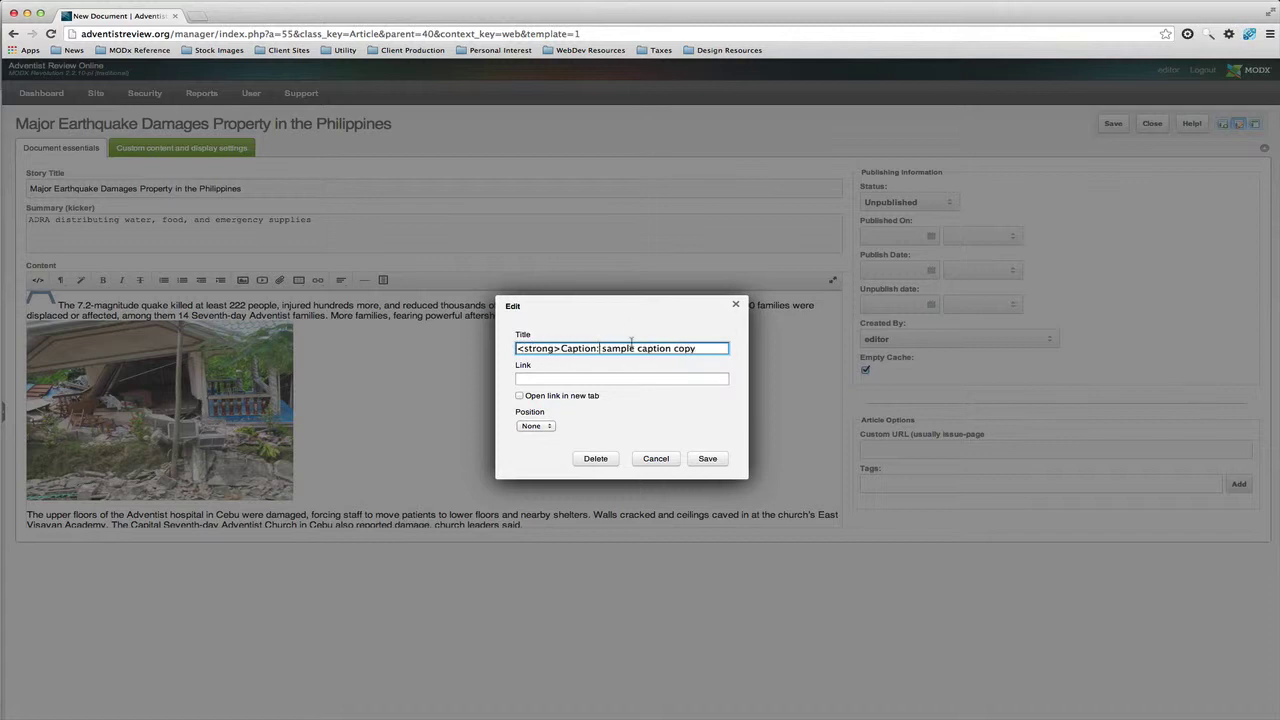
type("</strong>")
left_click_drag(560, 348, 520, 350)
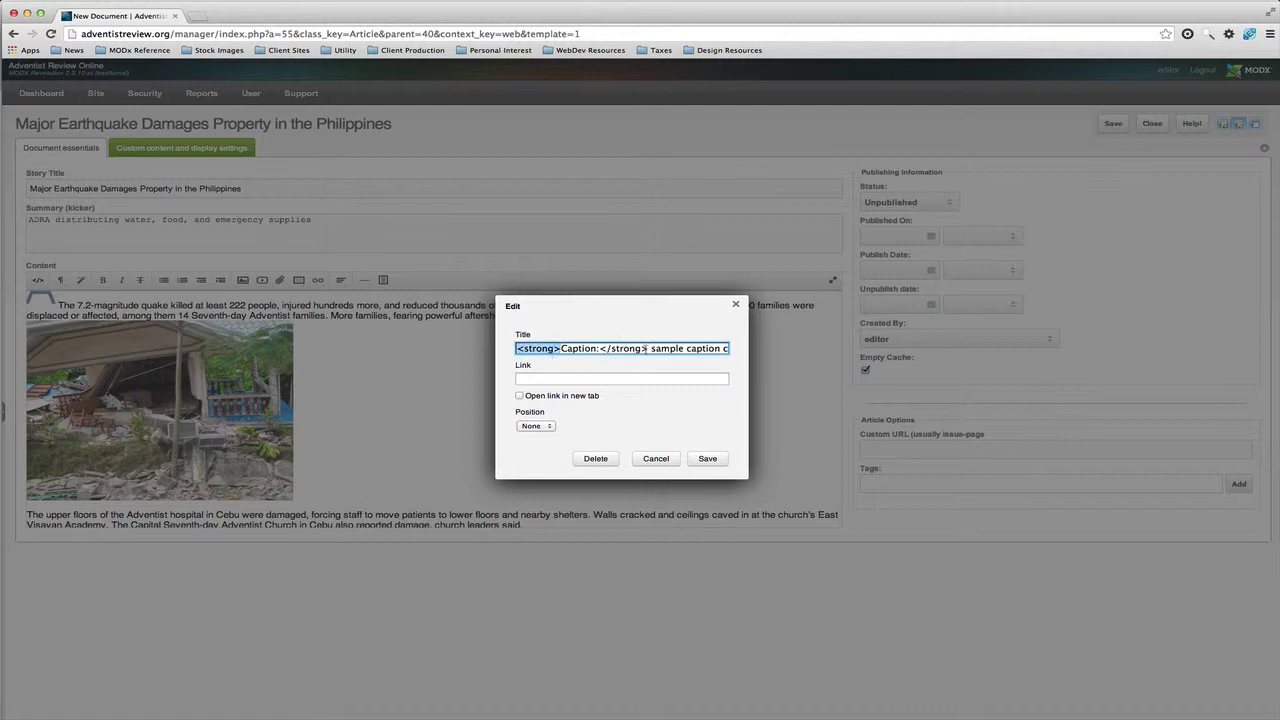
left_click_drag(648, 348, 597, 349)
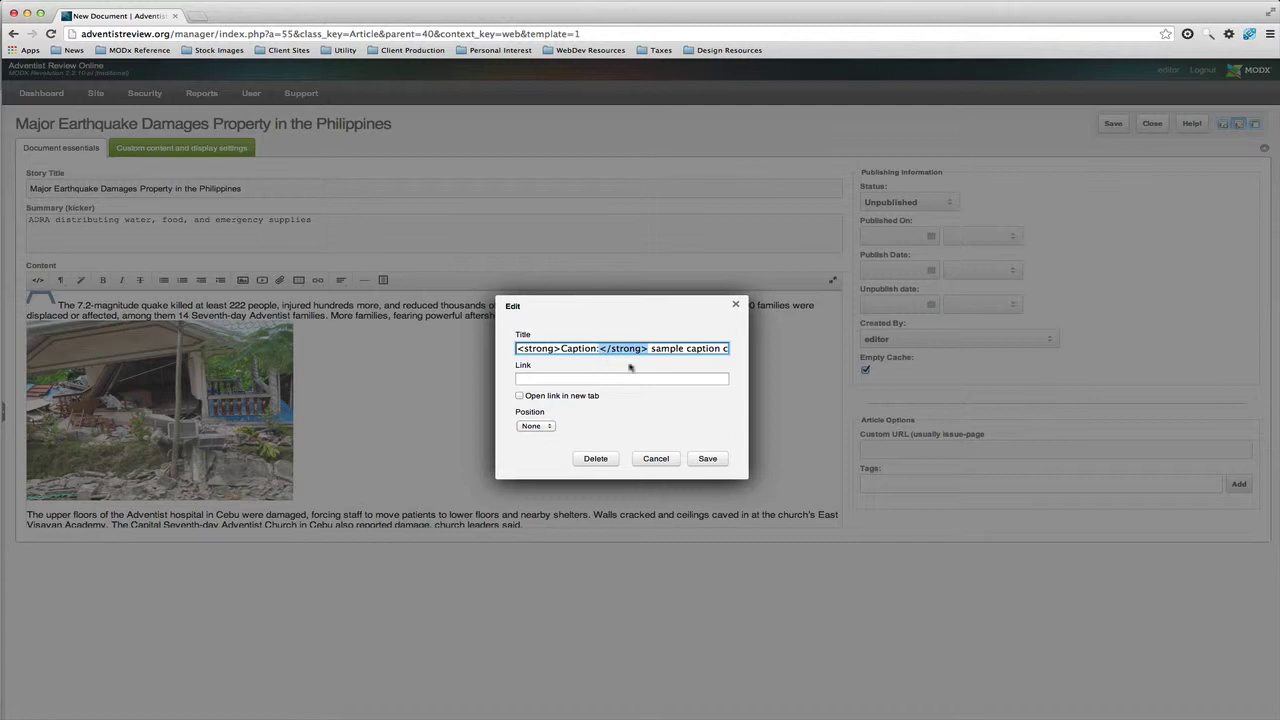
left_click(582, 356)
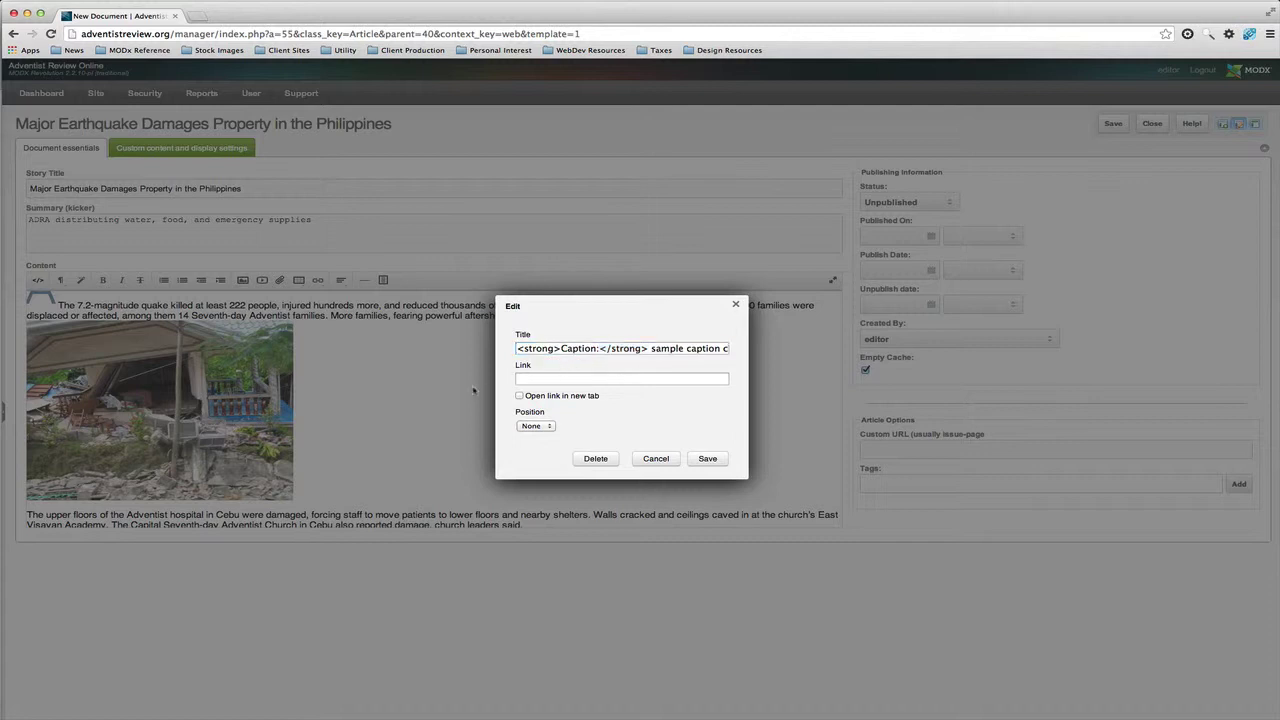
triple_click(573, 348)
key("BackSpace")
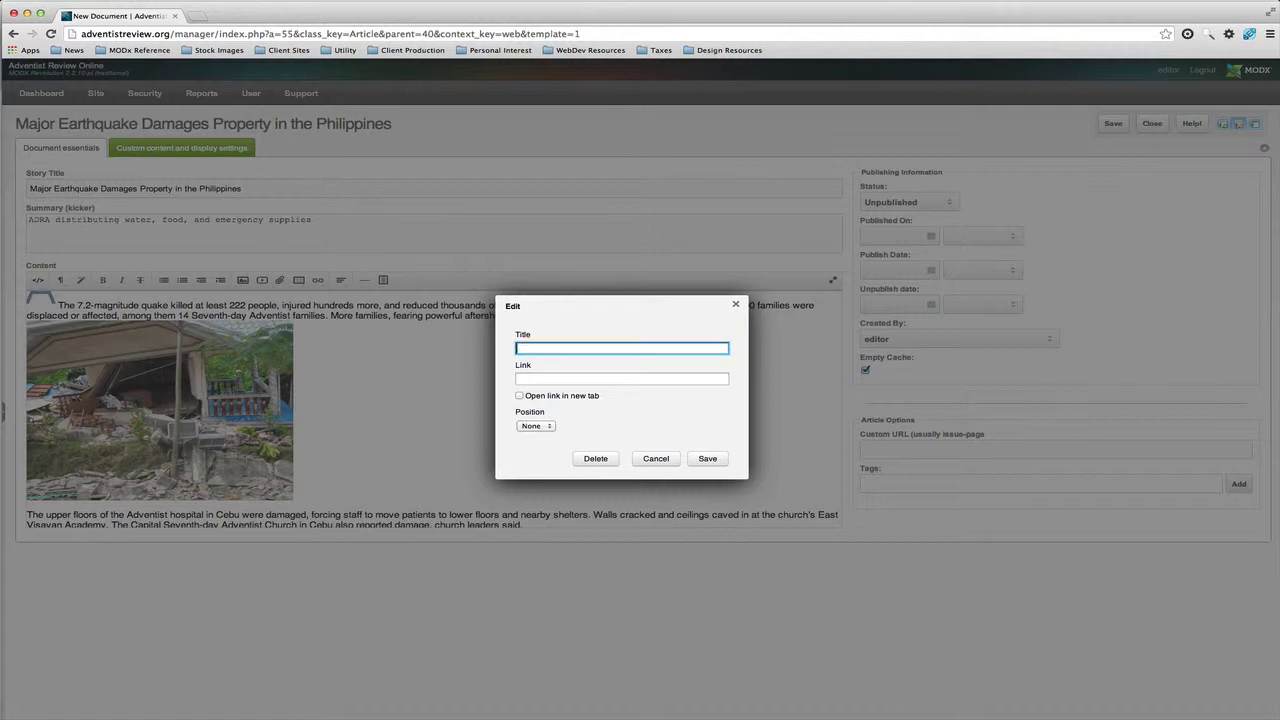
key("super+z")
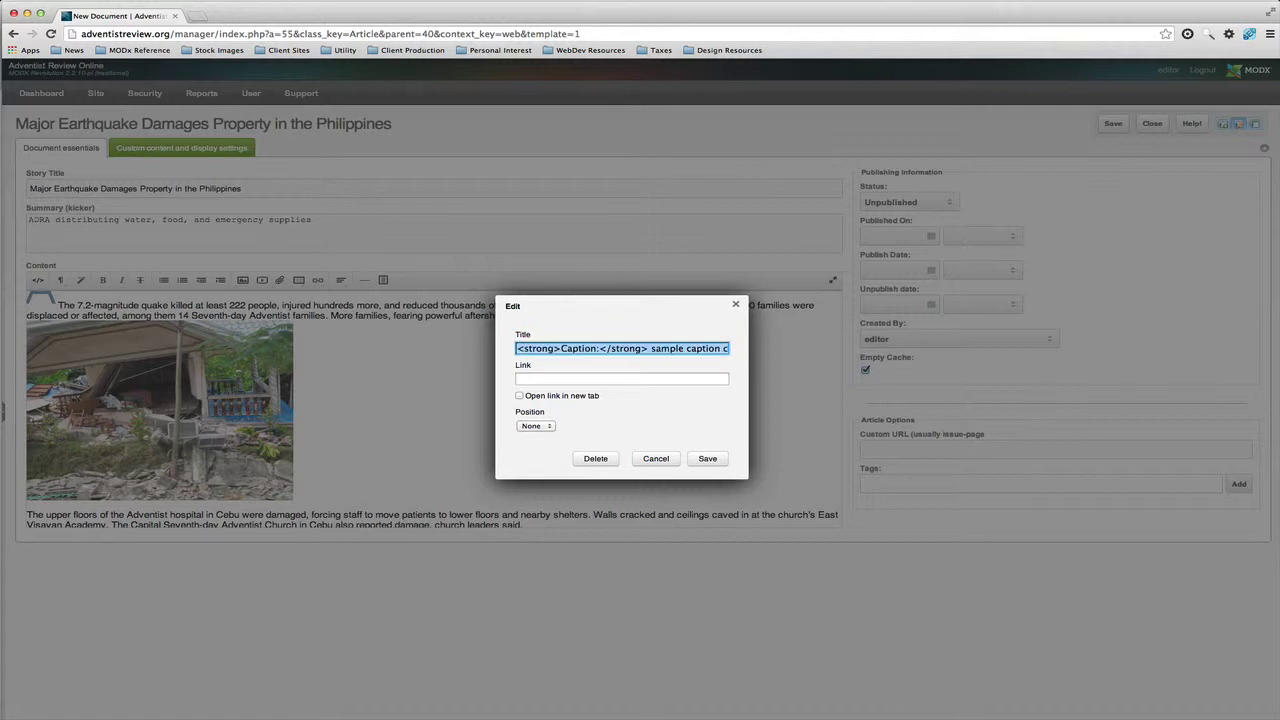
left_click(632, 329)
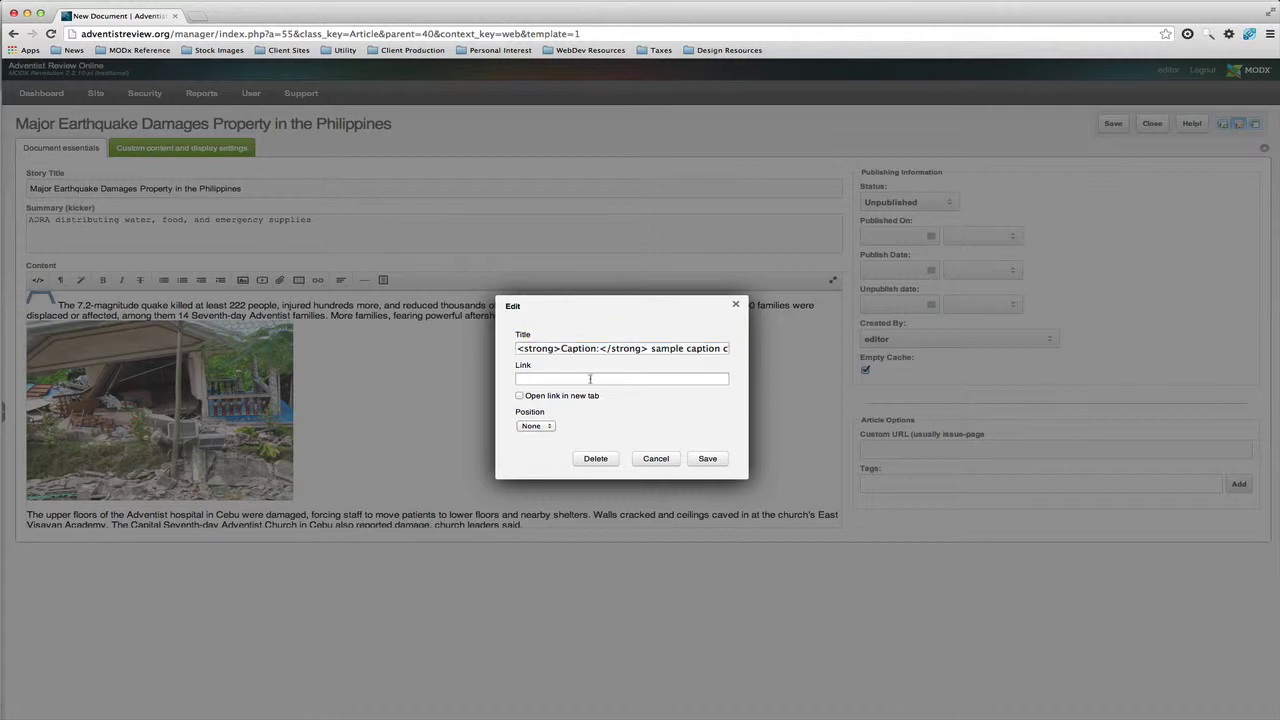
- Set the photo's position to Right and save its properties
left_click(537, 428)
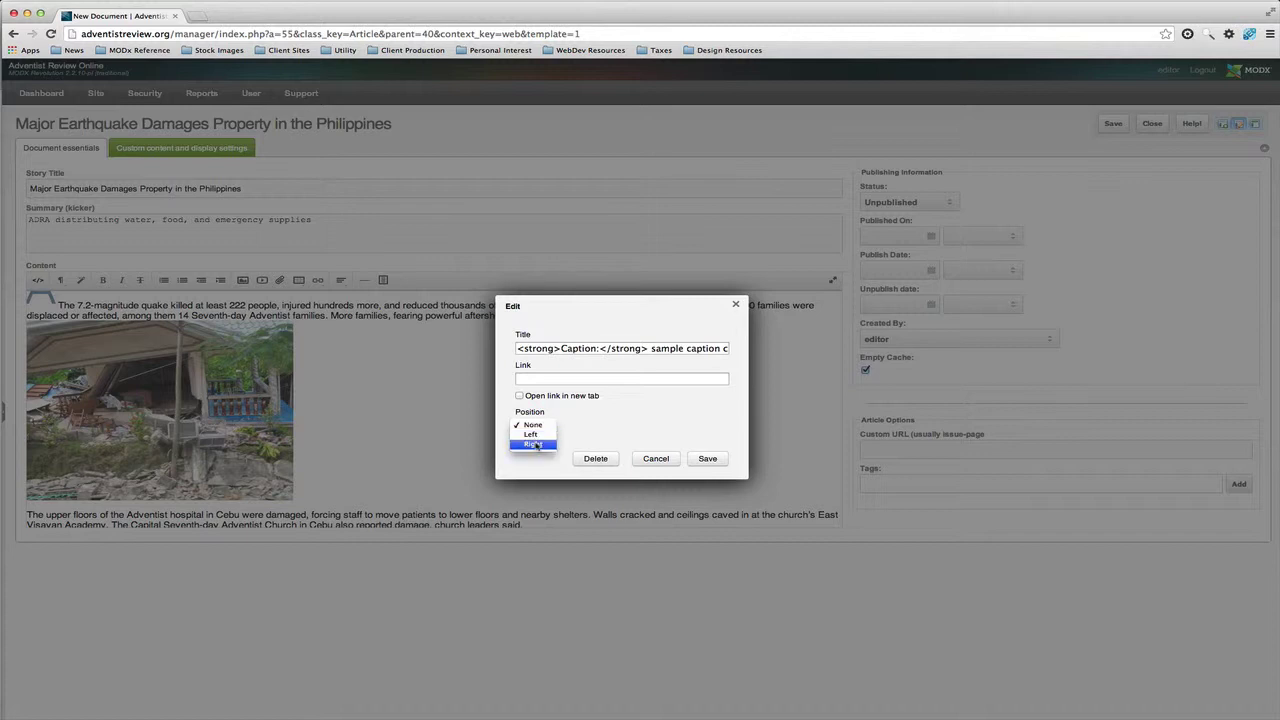
left_click(535, 445)
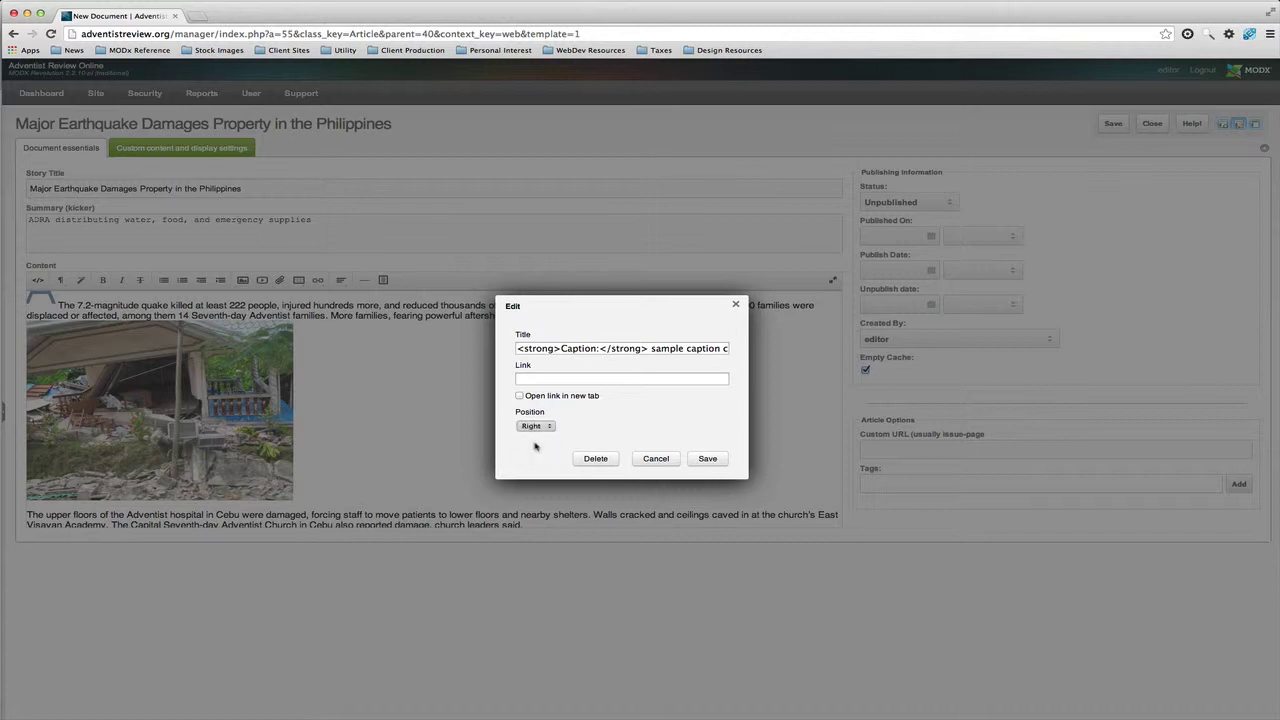
left_click(702, 458)
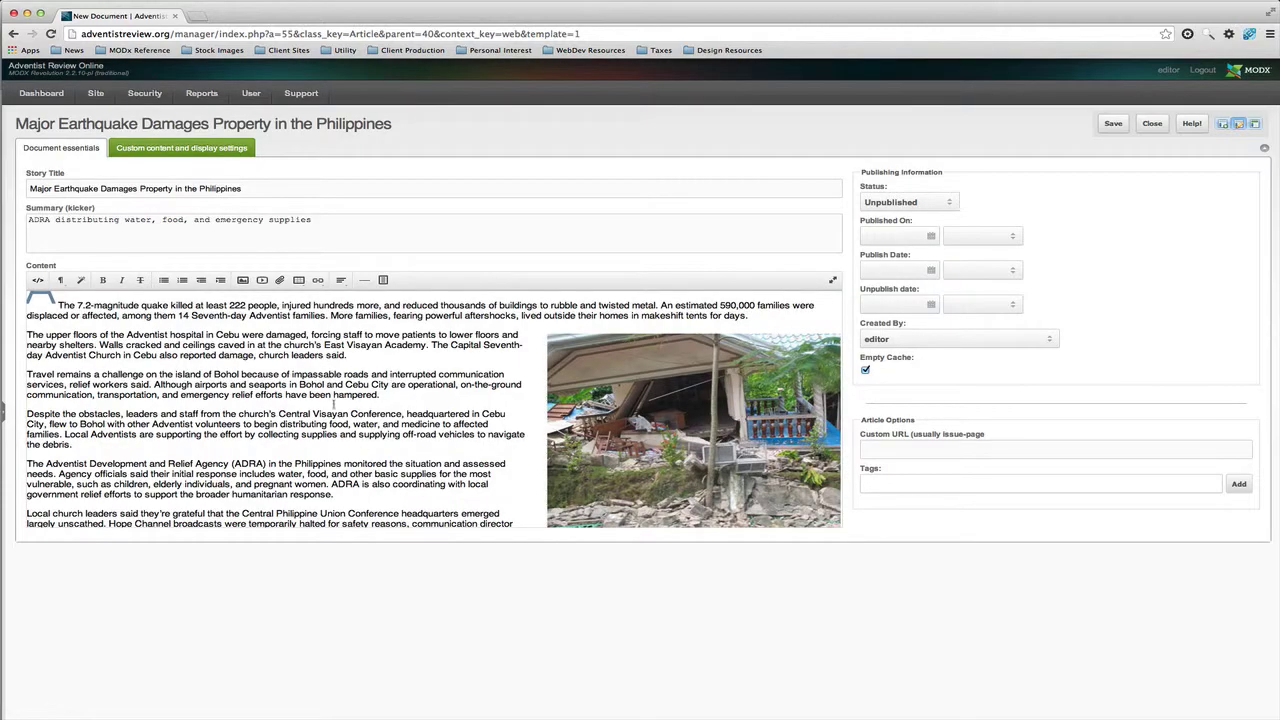
scroll(269, 406, "up", 2)
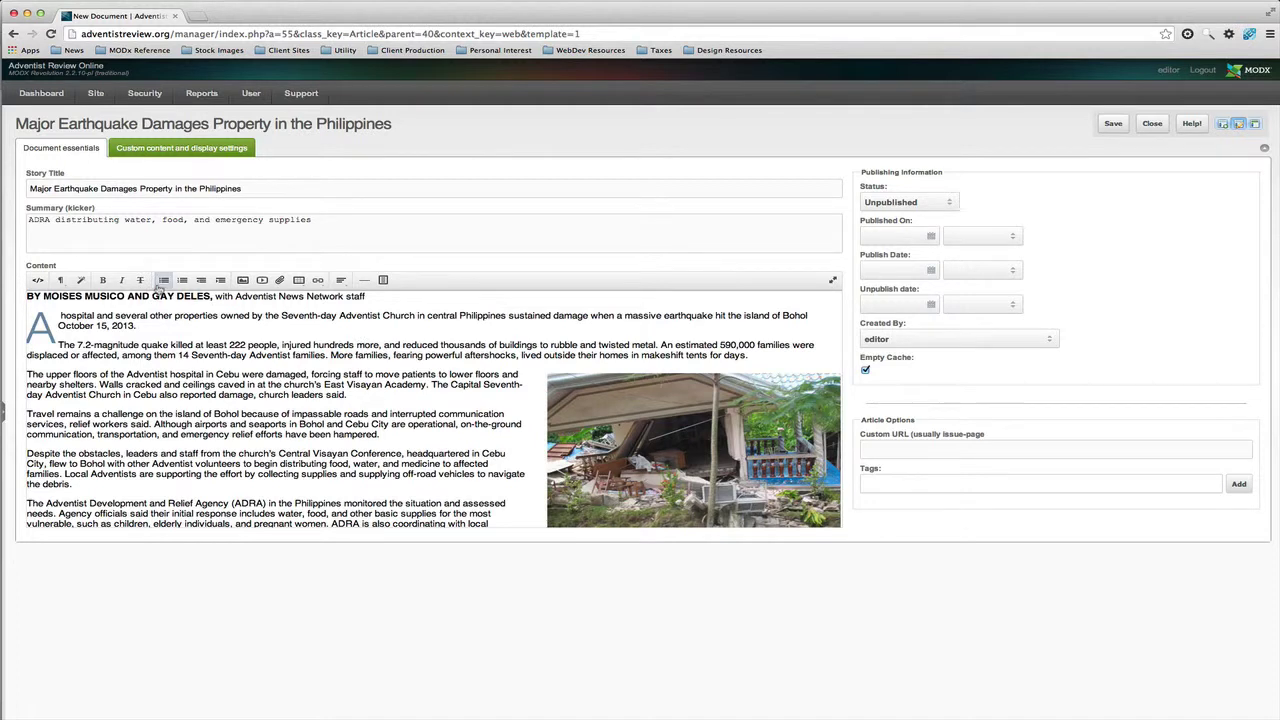
left_click(167, 148)
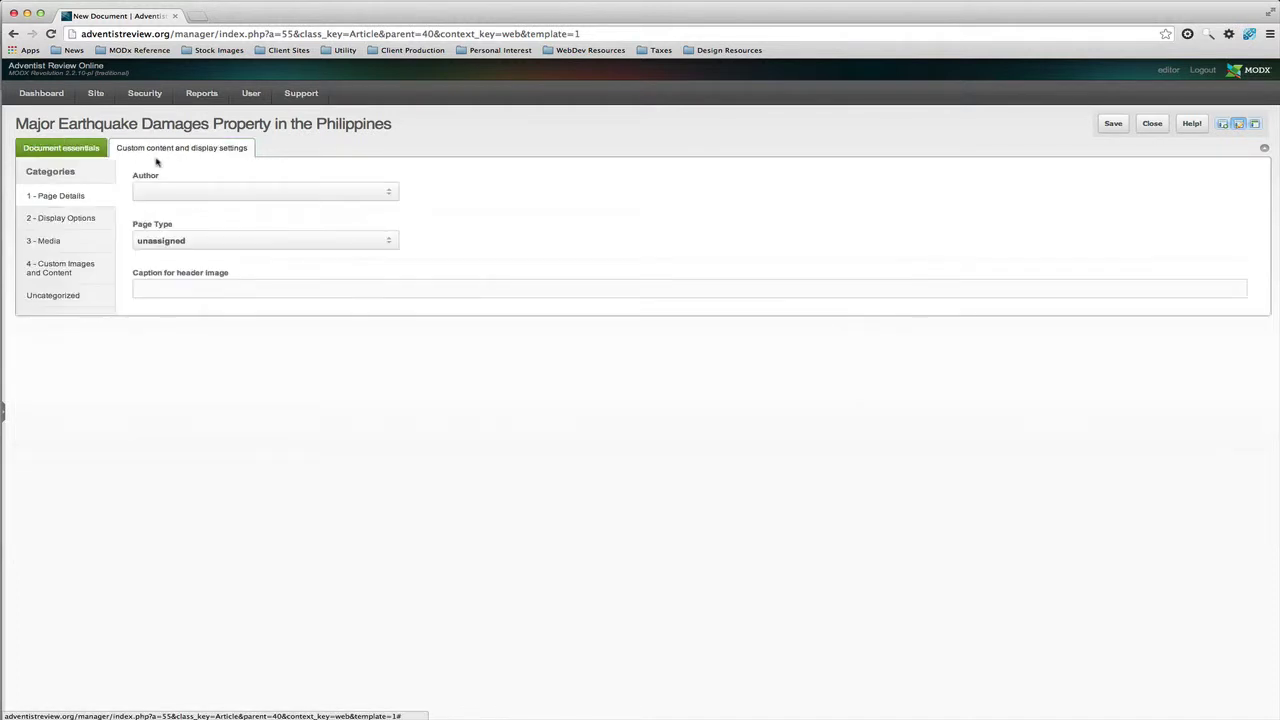
- Try an author name in the Author field, then clear it so Author stays empty
left_click(155, 191)
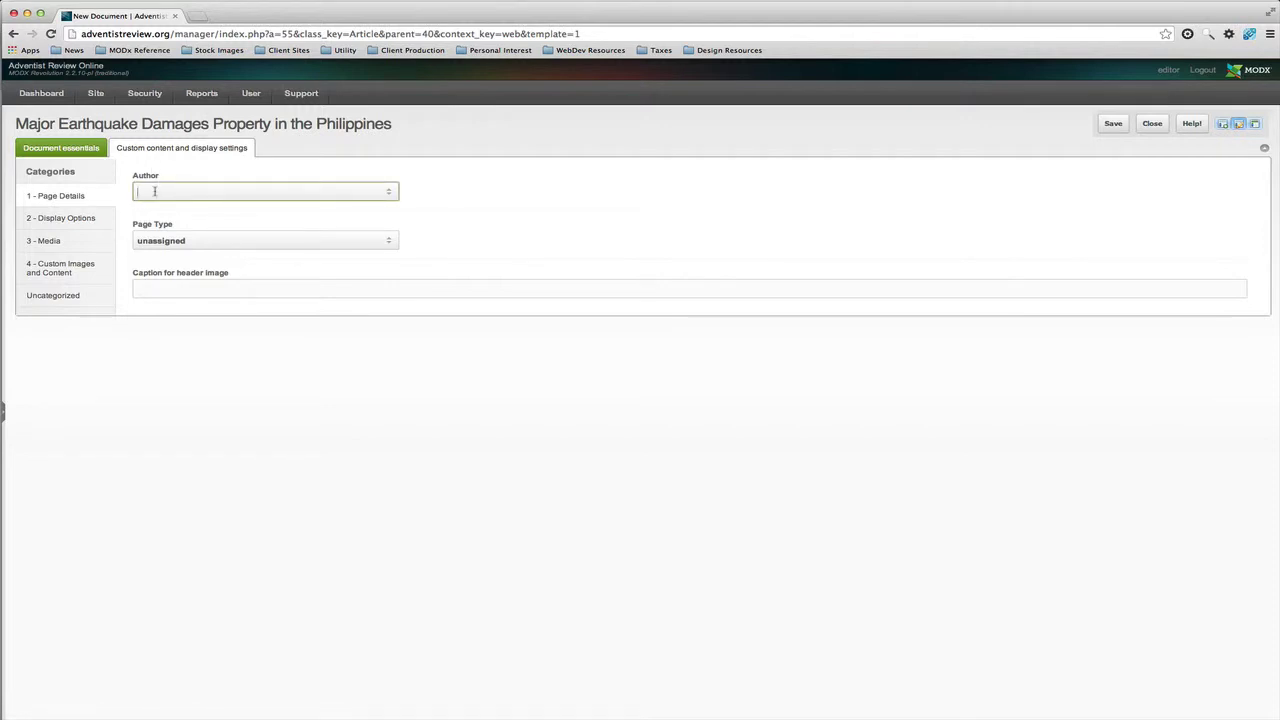
type("Carlos Medley")
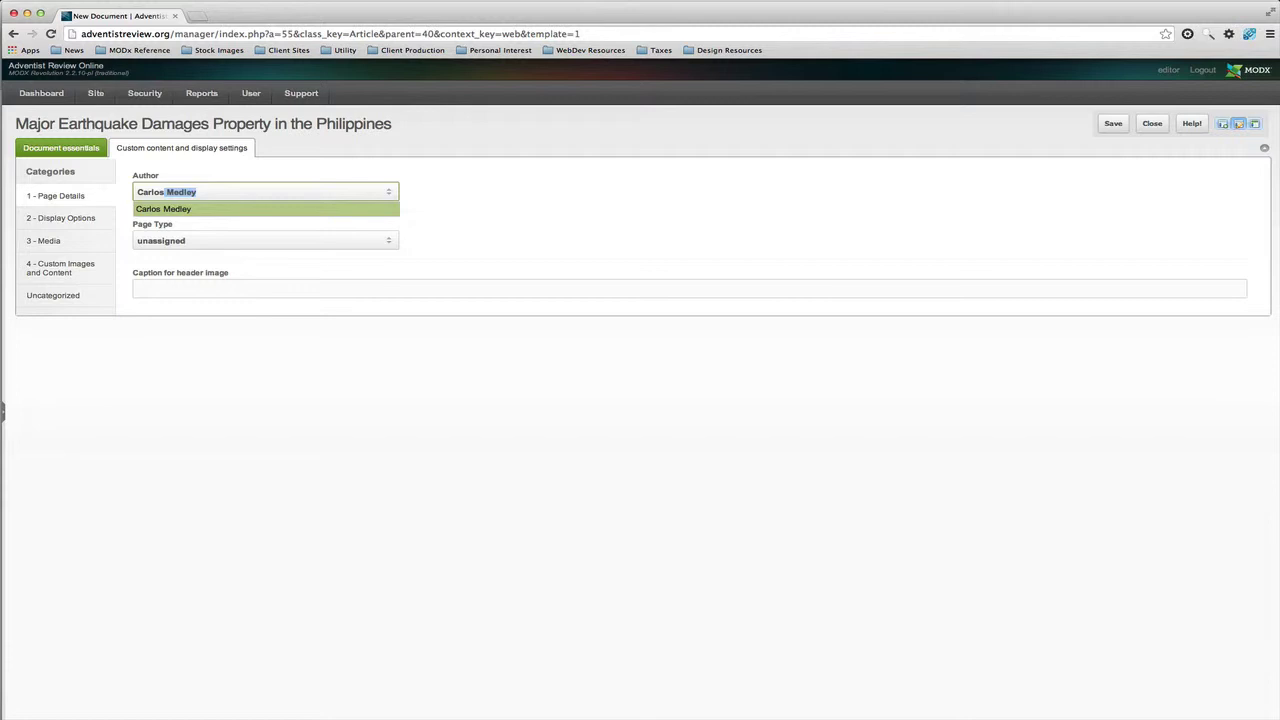
left_click(503, 200)
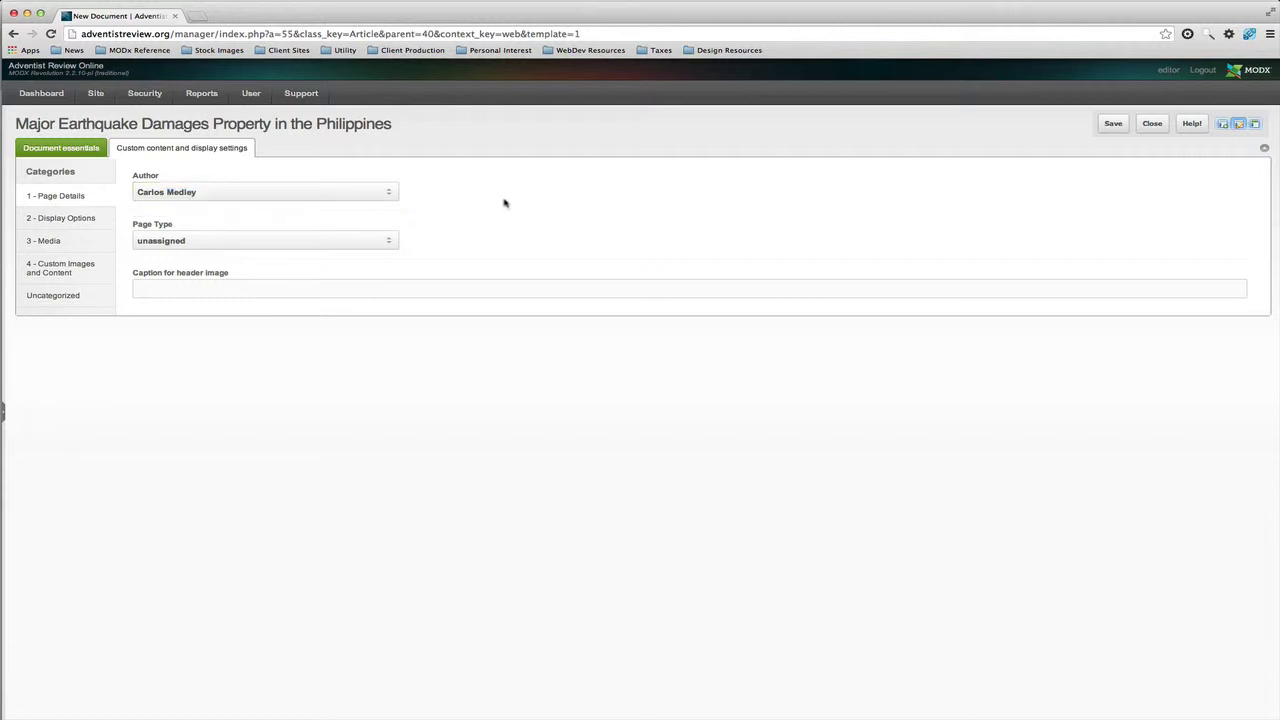
left_click(240, 194)
key("BackSpace")
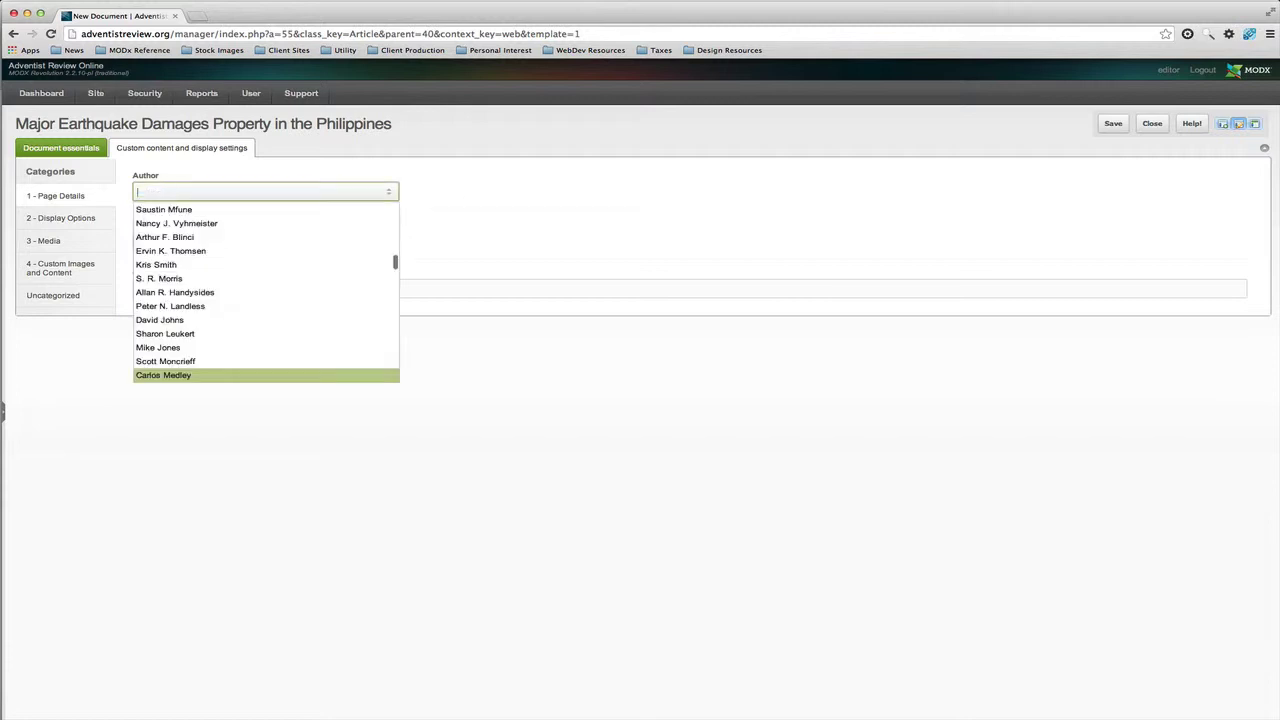
left_click(513, 200)
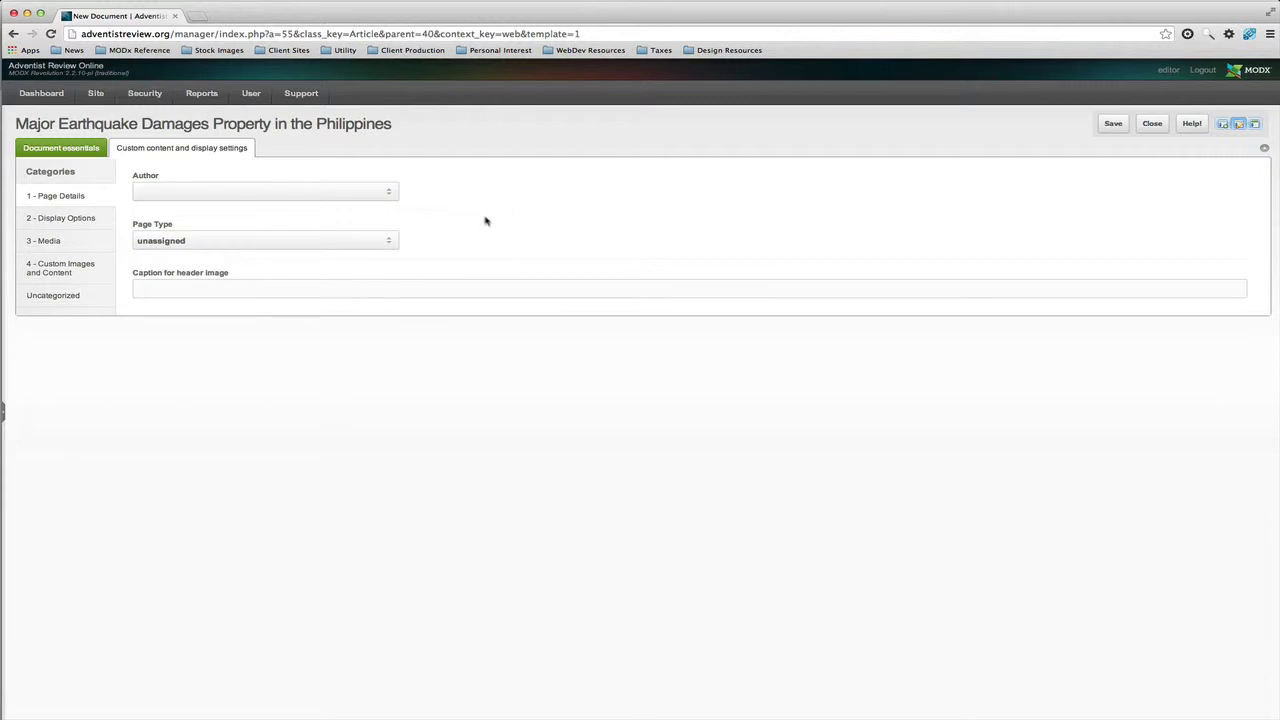
- Set Page Type to Adventist News from the autocomplete suggestions
left_click(218, 240)
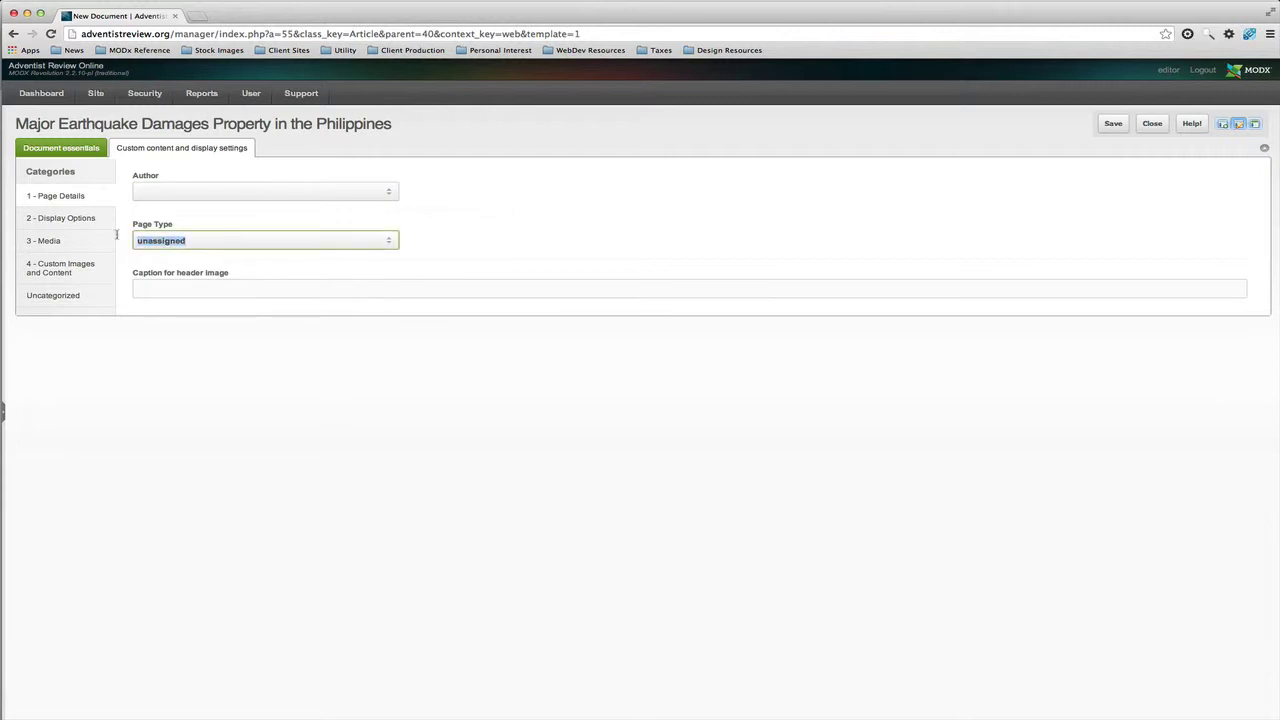
type("Arven")
key("BackSpace")
key("BackSpace")
key("BackSpace")
key("BackSpace")
type("dventist News")
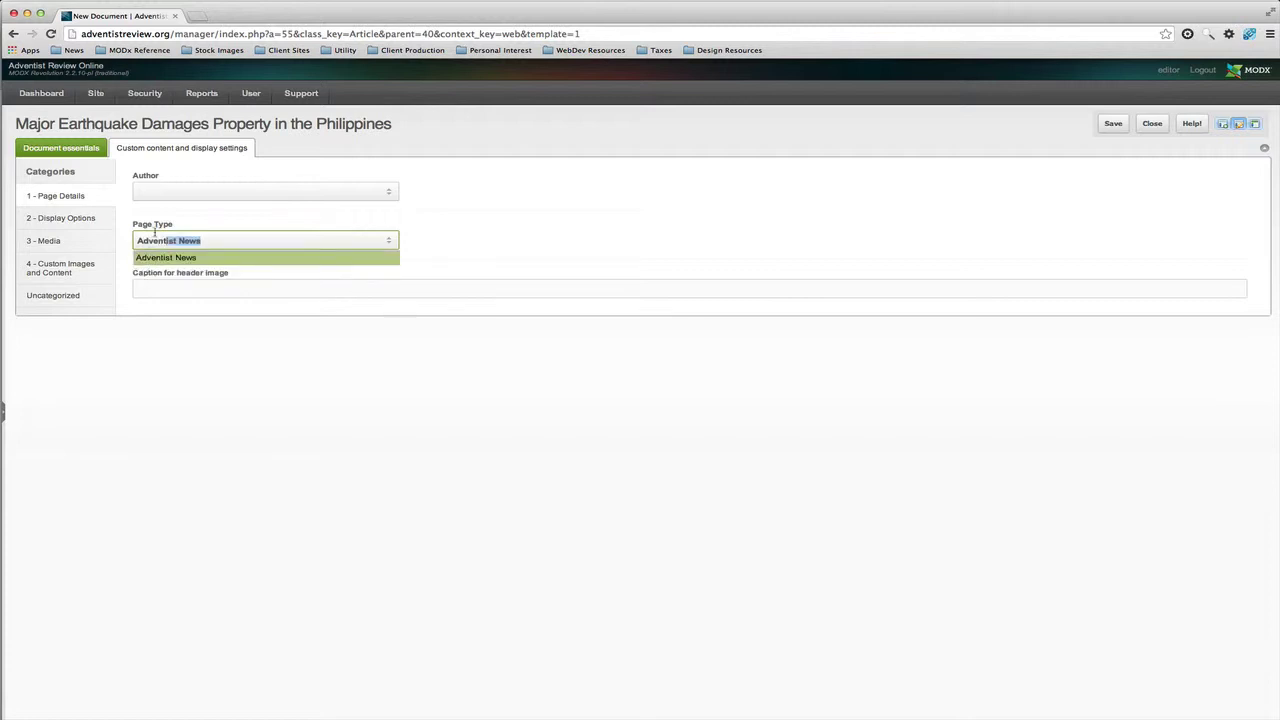
left_click(453, 243)
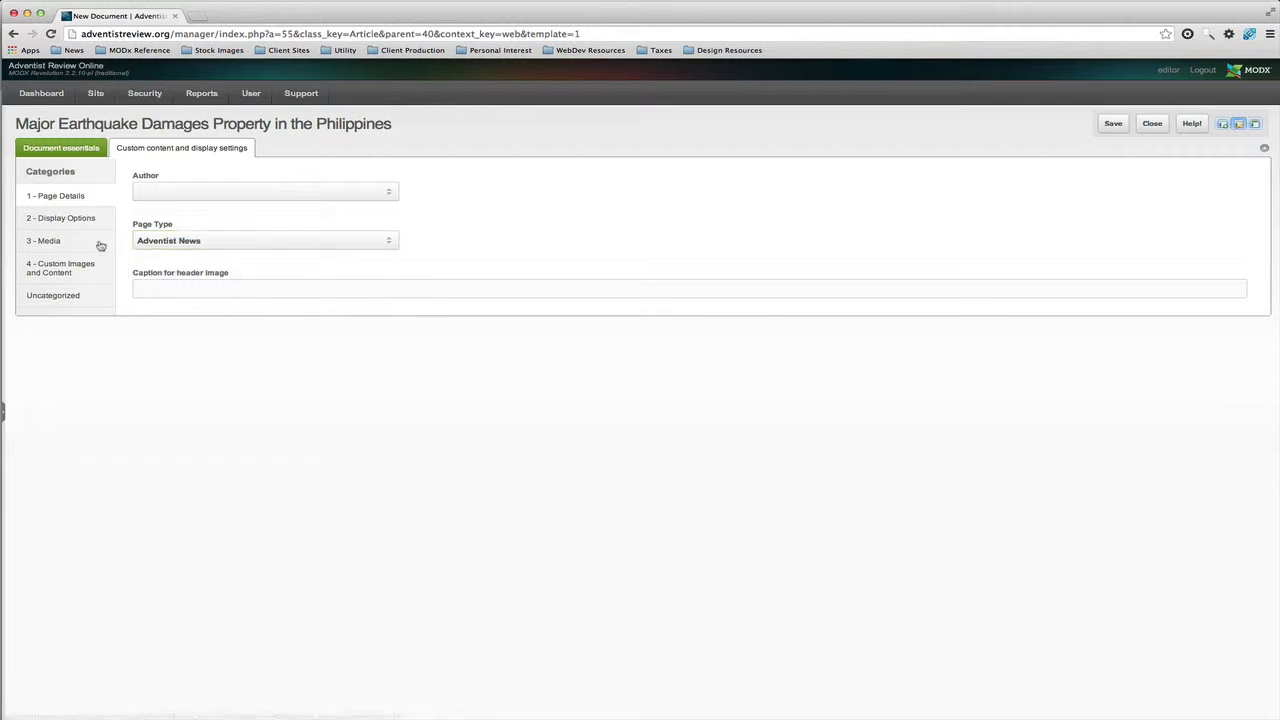
- Expand the '4 - Custom Images and Content' category to show header, thumbnail and gallery fields
left_click(47, 219)
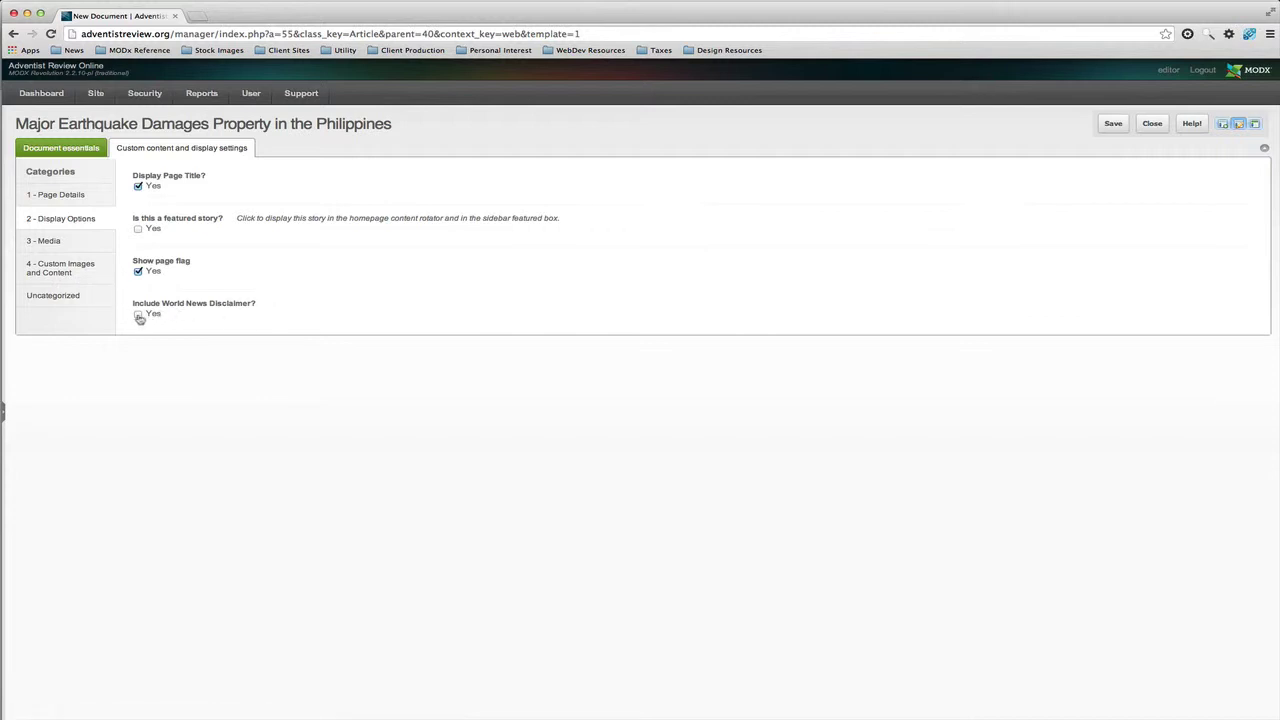
left_click(58, 242)
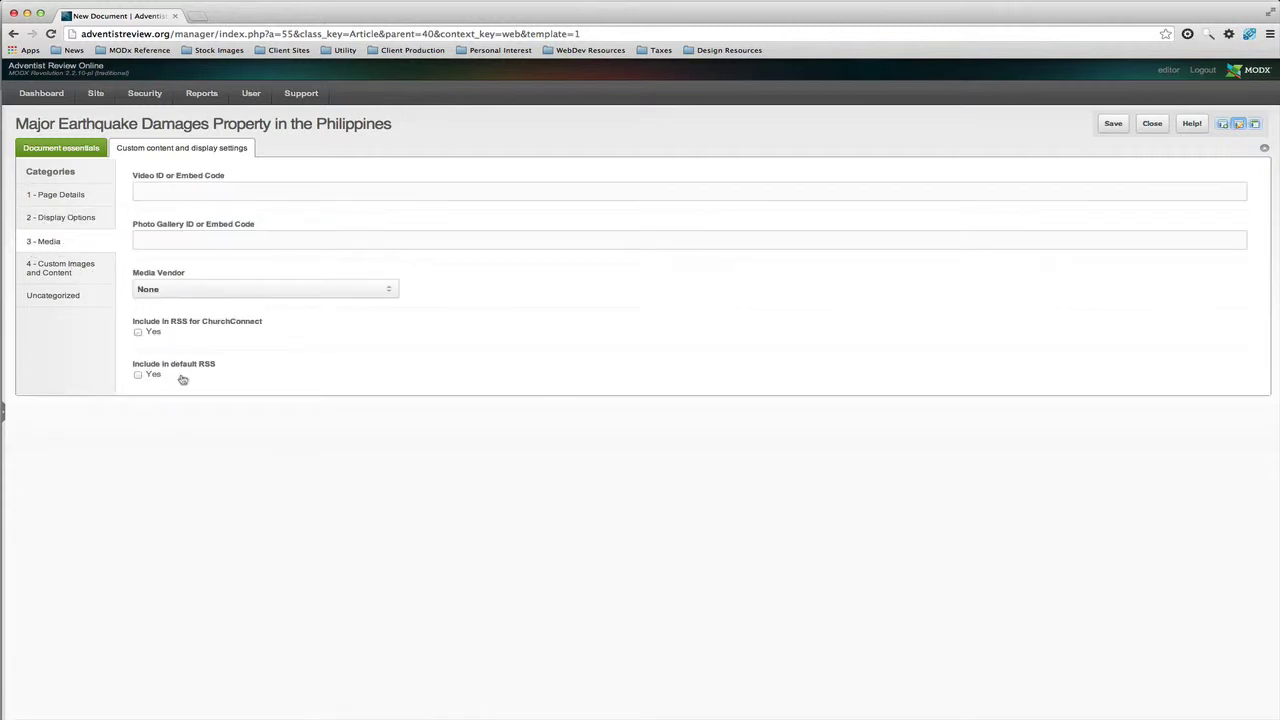
left_click(59, 269)
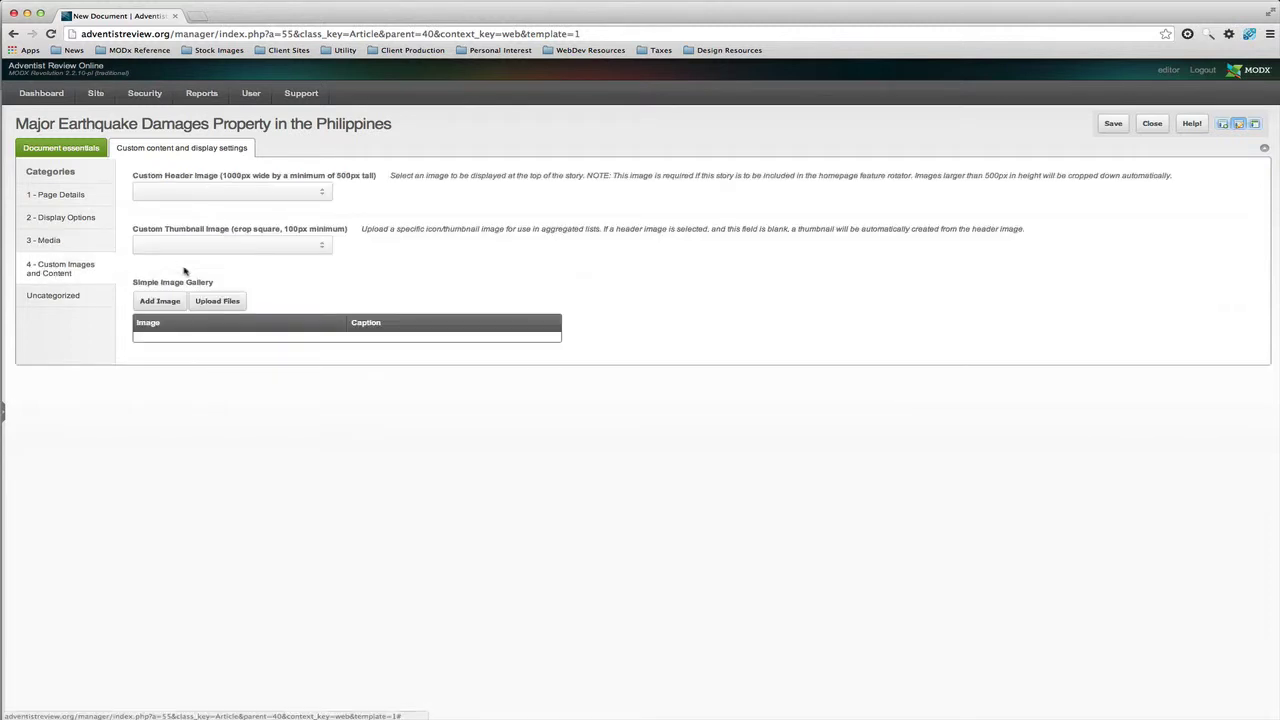
- Browse the thumbnail file picker to the news/2013-11 folder and open its upload window
left_click(323, 248)
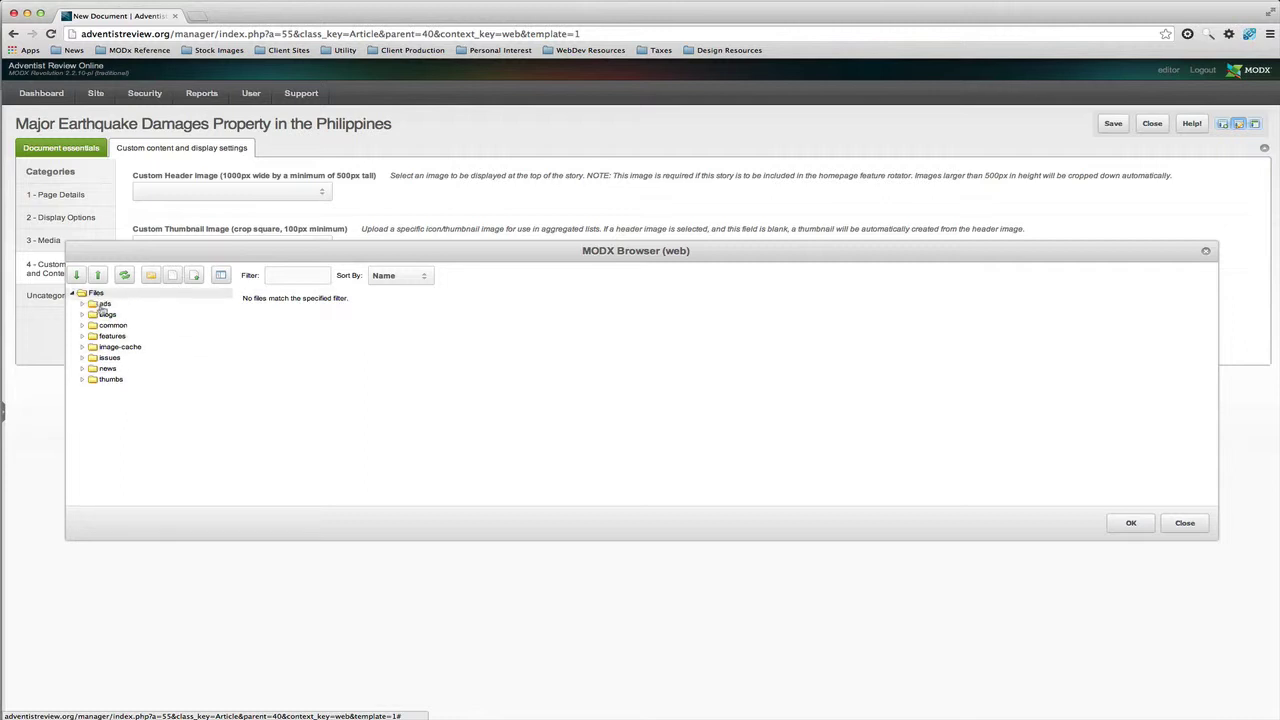
left_click(105, 369)
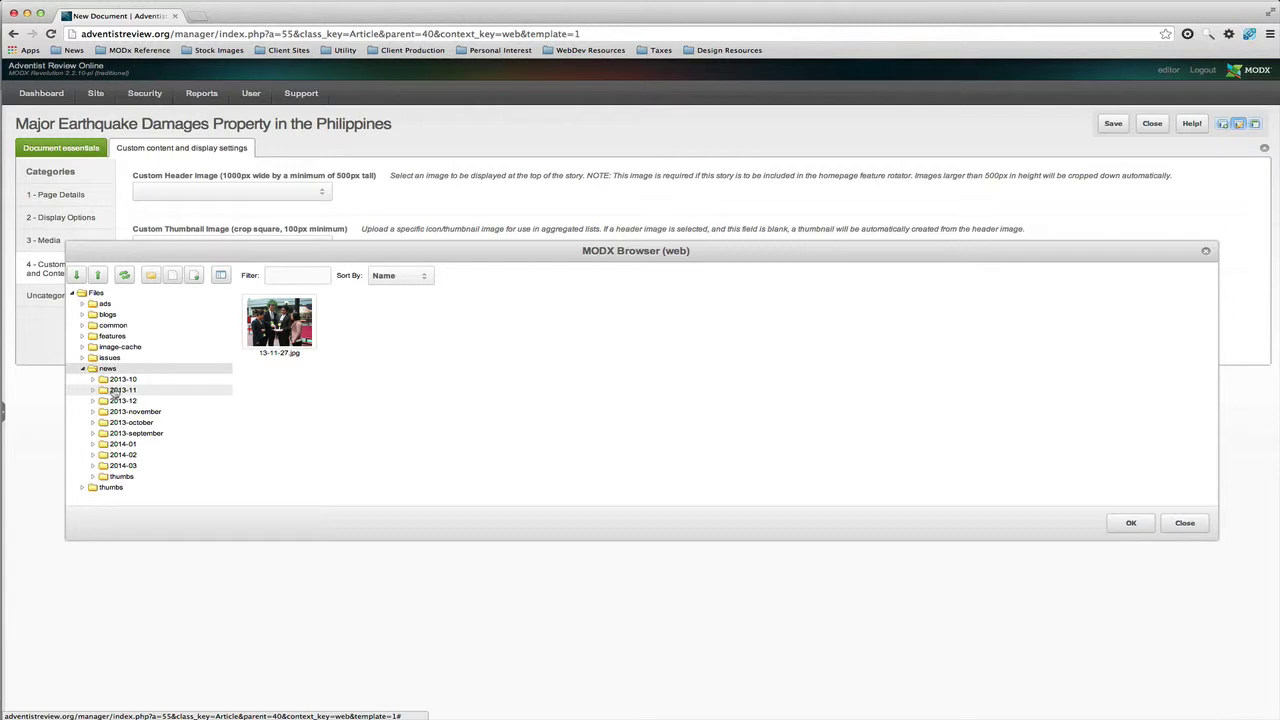
left_click(114, 391)
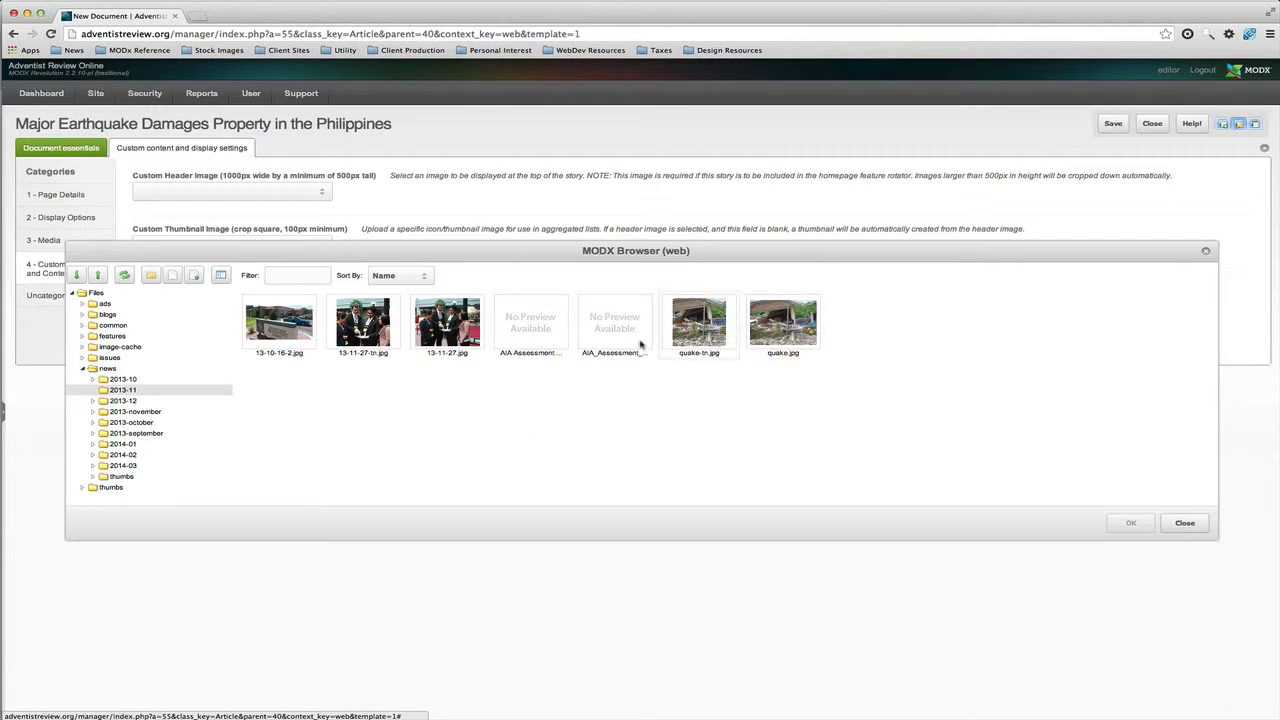
left_click(134, 397)
right_click(148, 395)
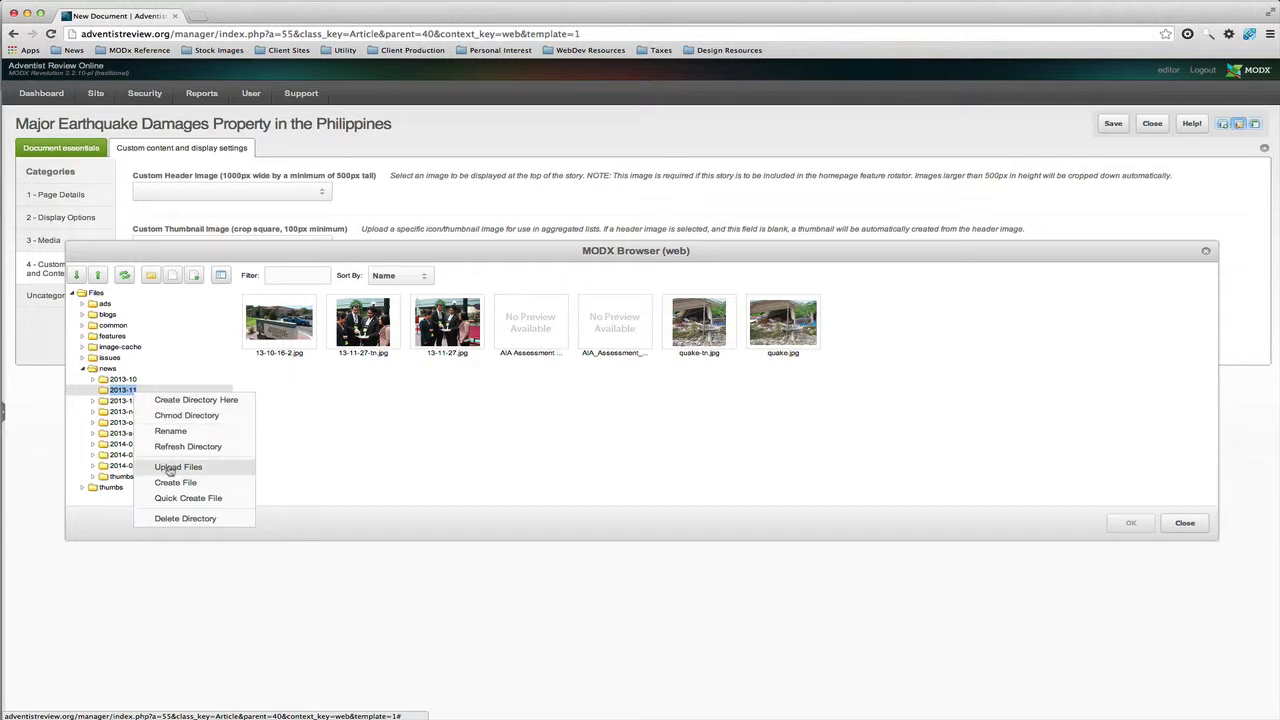
left_click(340, 450)
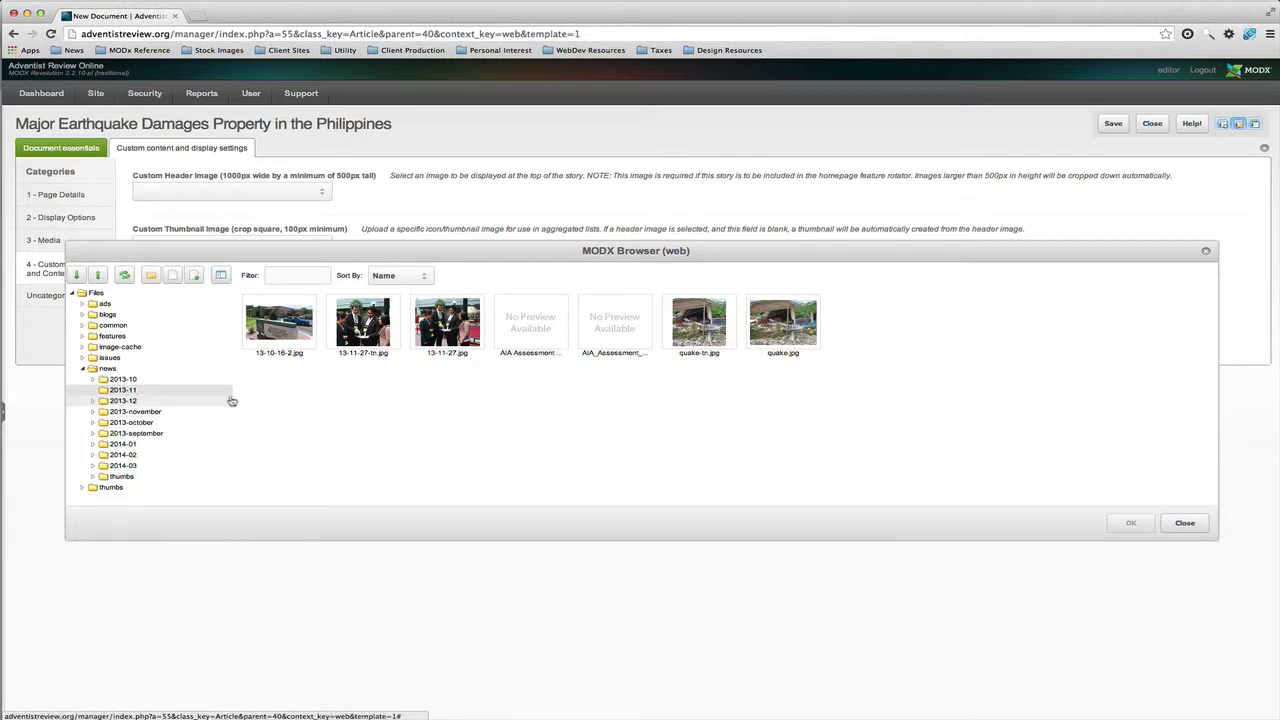
left_click(197, 277)
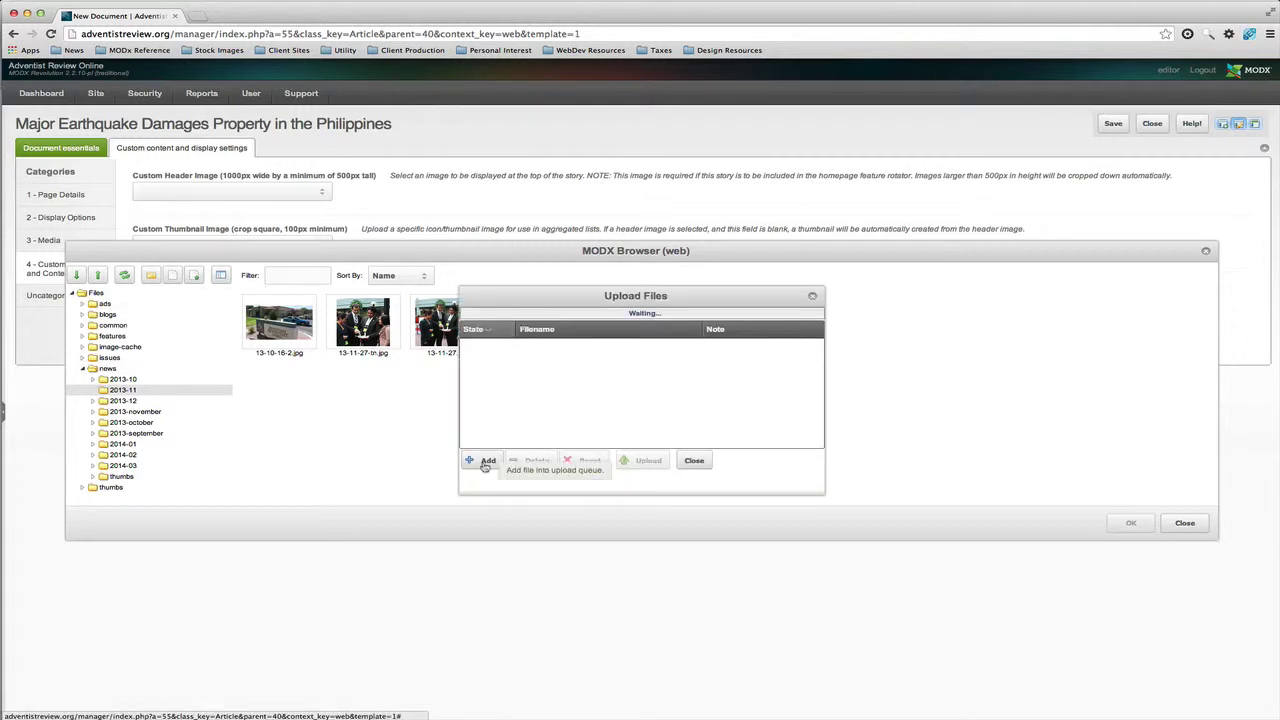
- Upload quake-tn.jpg into news/2013-11 and set it as the custom thumbnail image
left_click(486, 462)
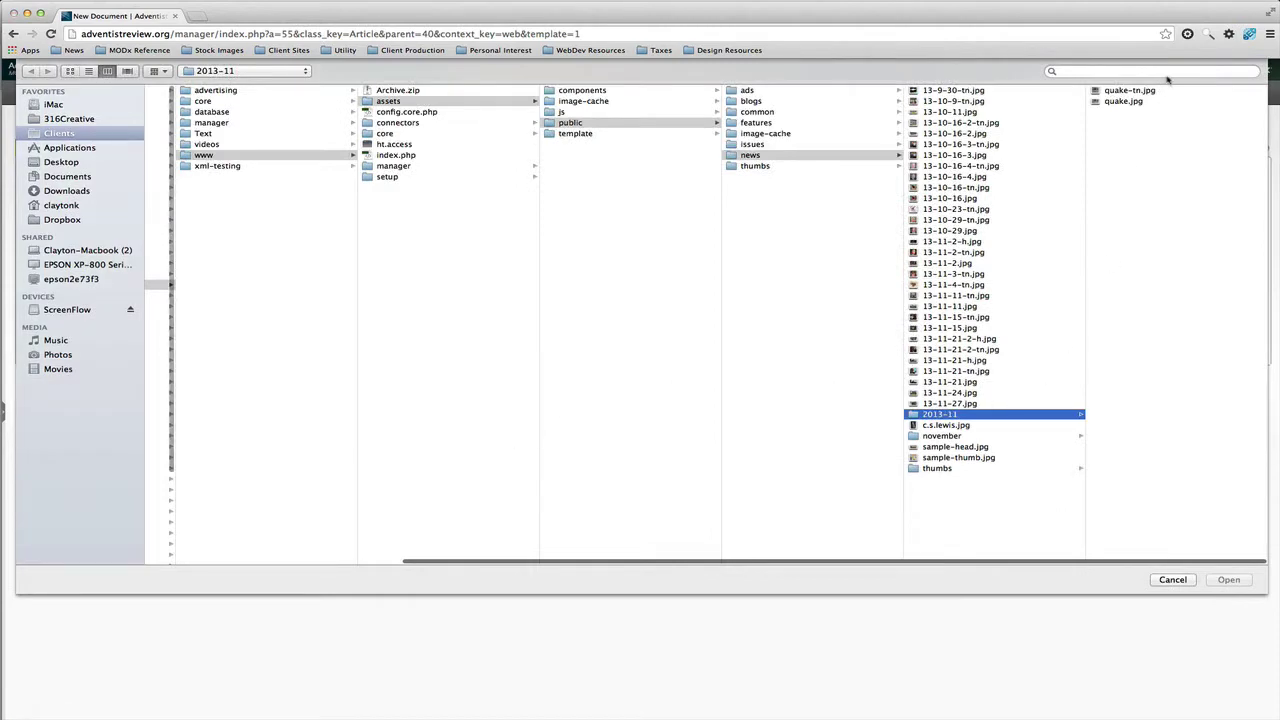
left_click(1116, 93)
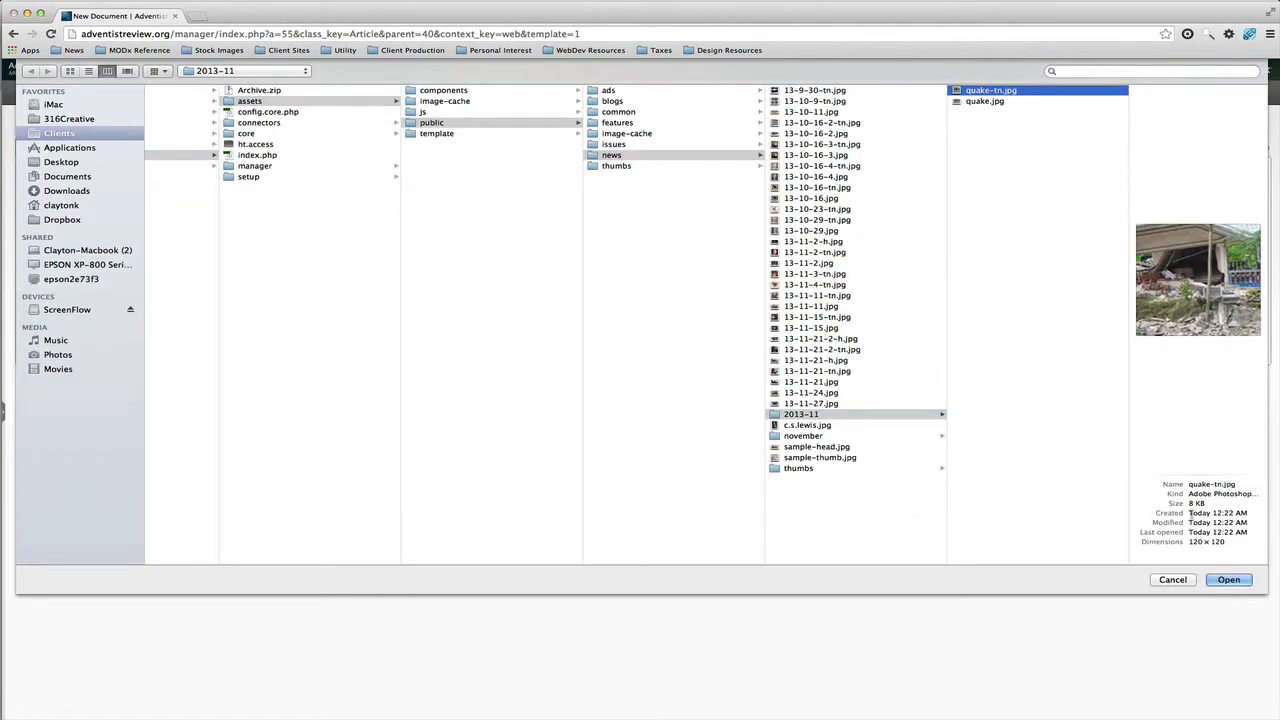
left_click(1228, 581)
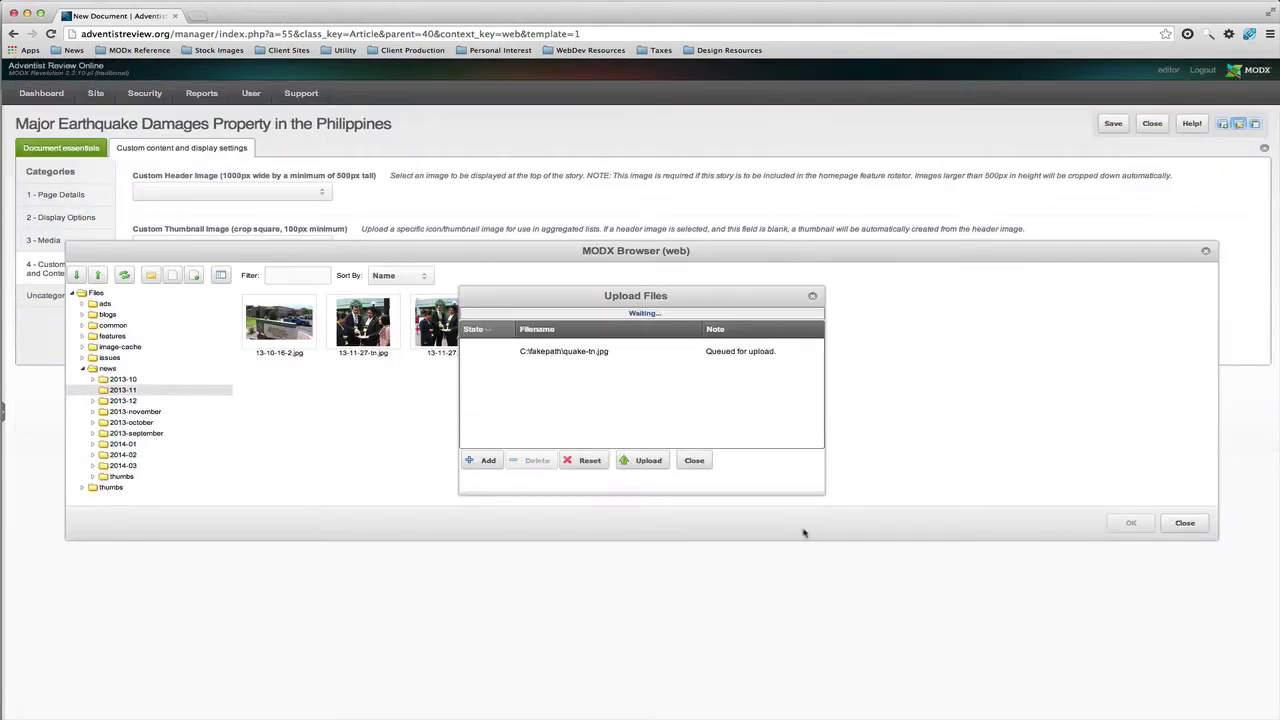
left_click(640, 463)
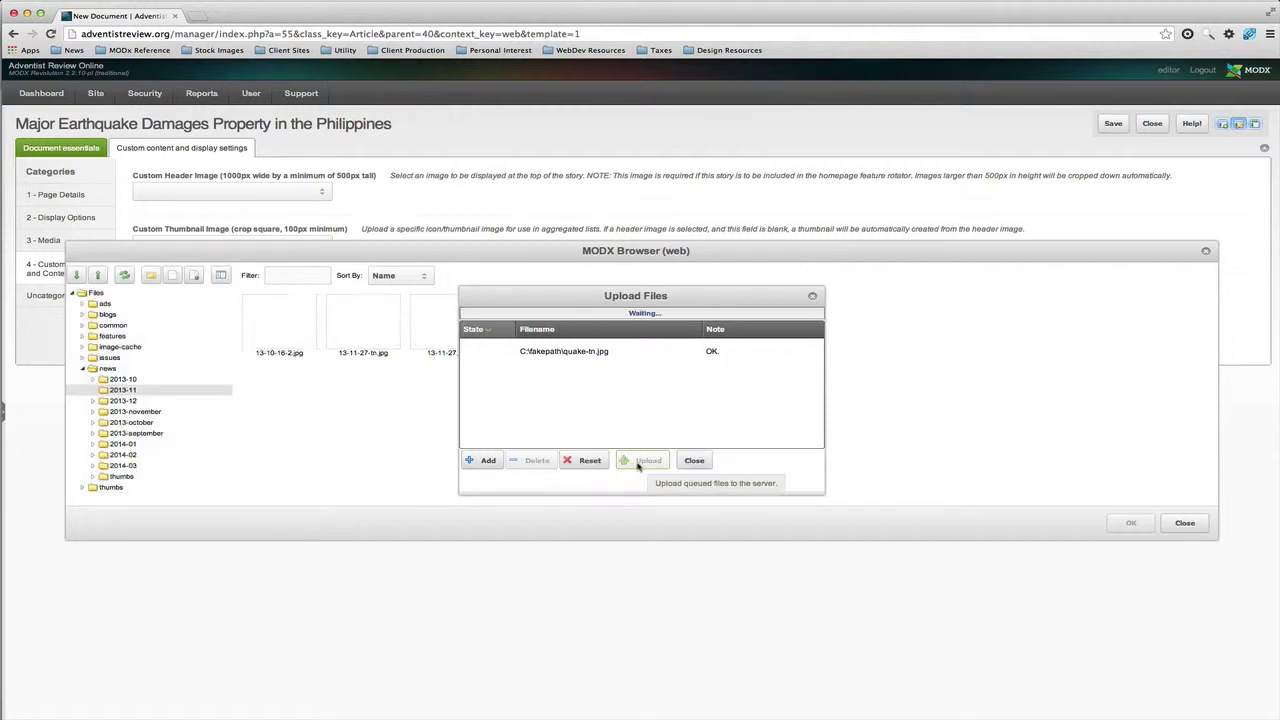
left_click(694, 461)
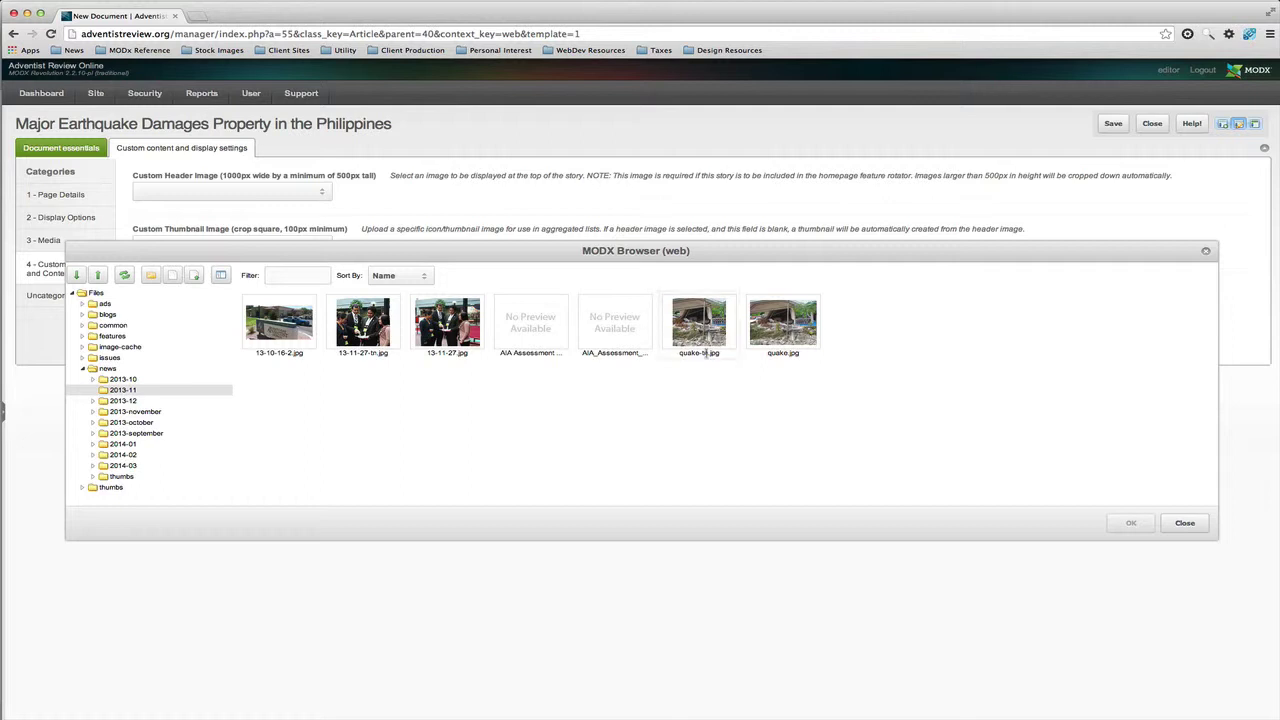
left_click(699, 325)
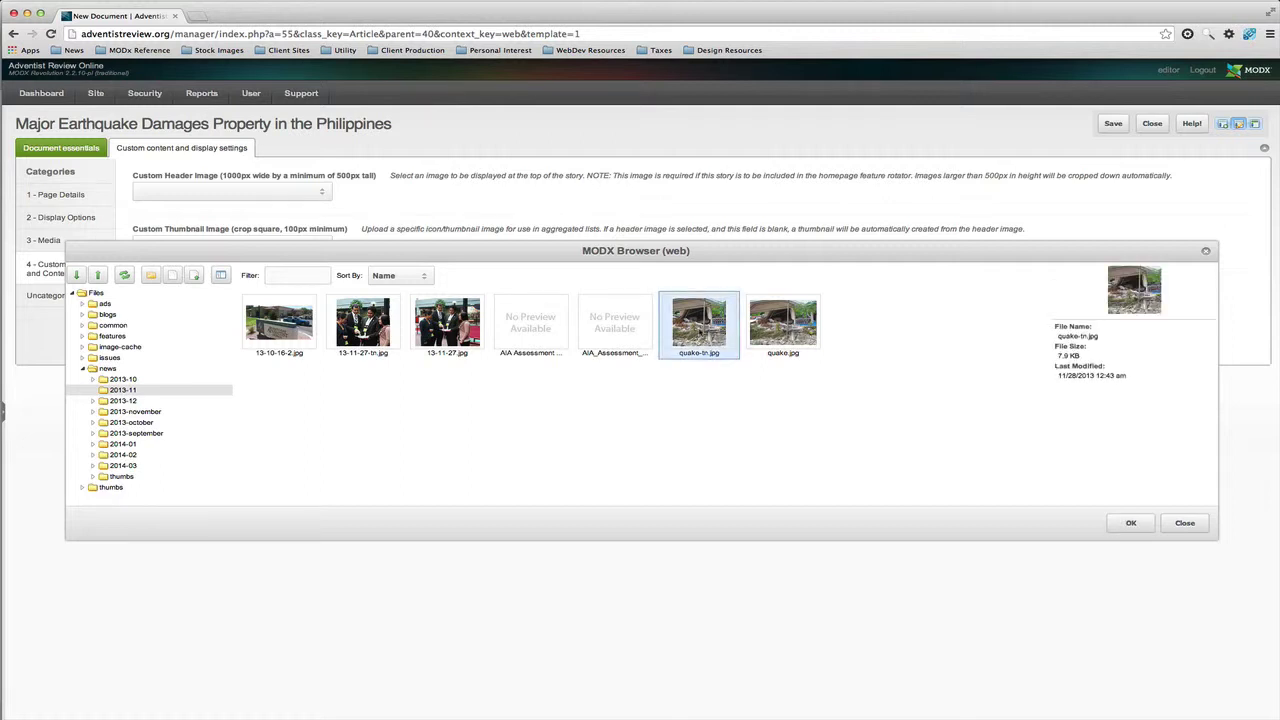
left_click(1140, 527)
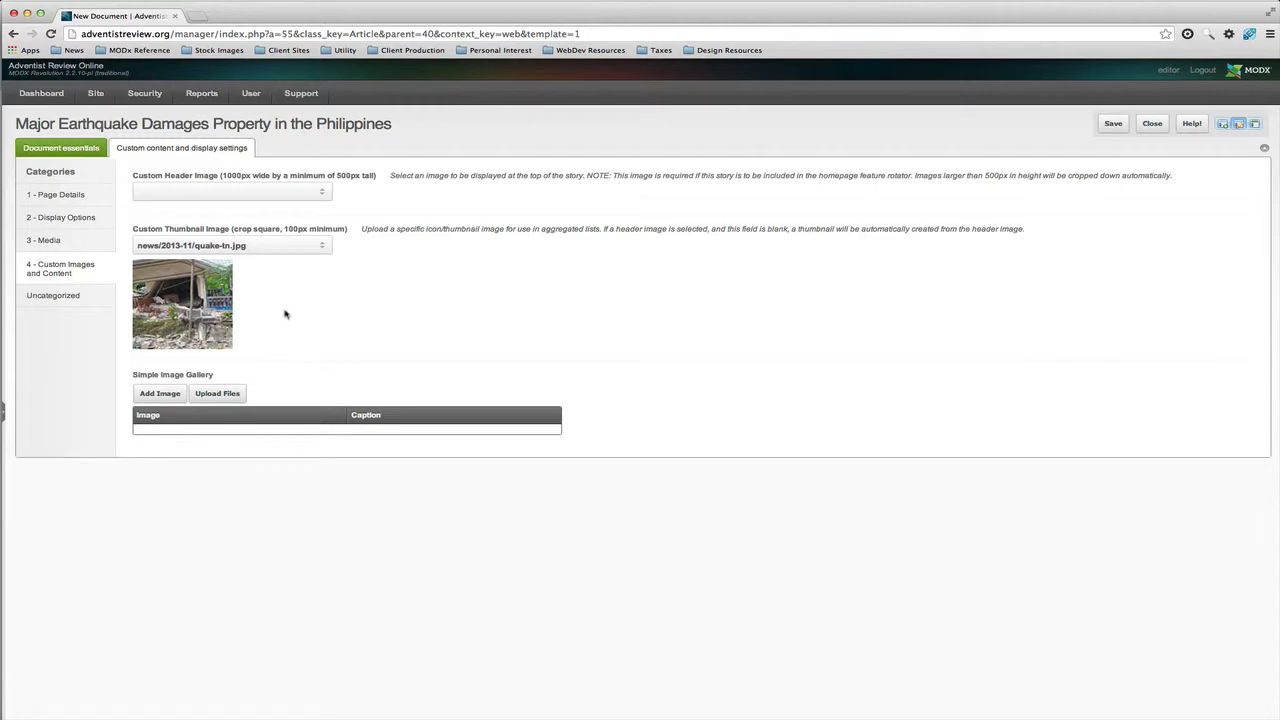
- Review the Status and publish/unpublish date options in Document essentials, leaving the story Unpublished
left_click(49, 153)
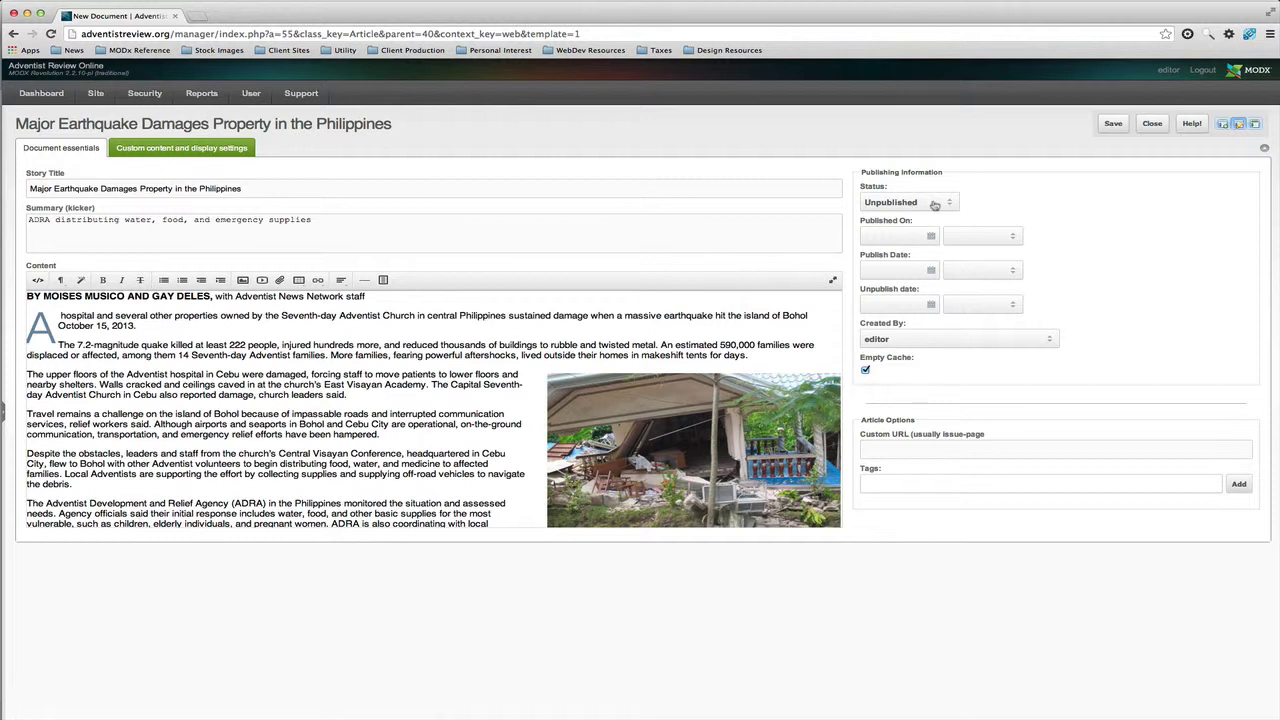
left_click(948, 203)
left_click(916, 216)
left_click(884, 270)
left_click(931, 271)
left_click(1093, 286)
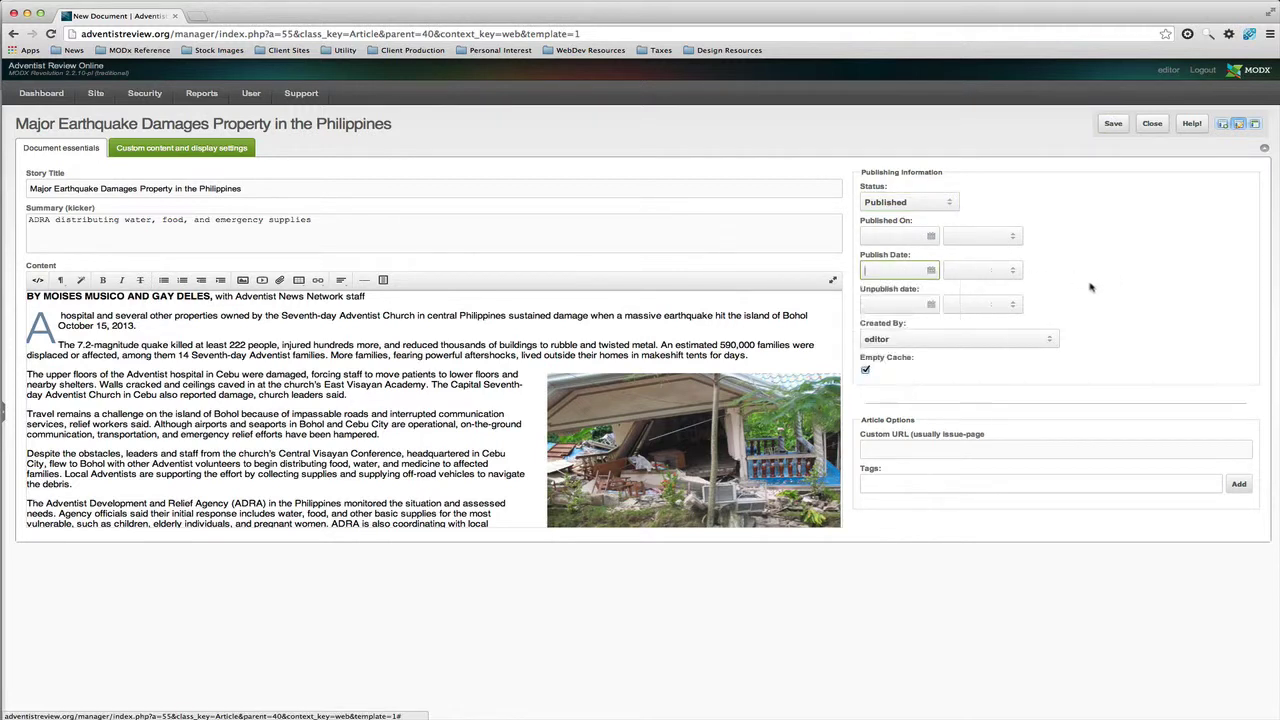
left_click(931, 307)
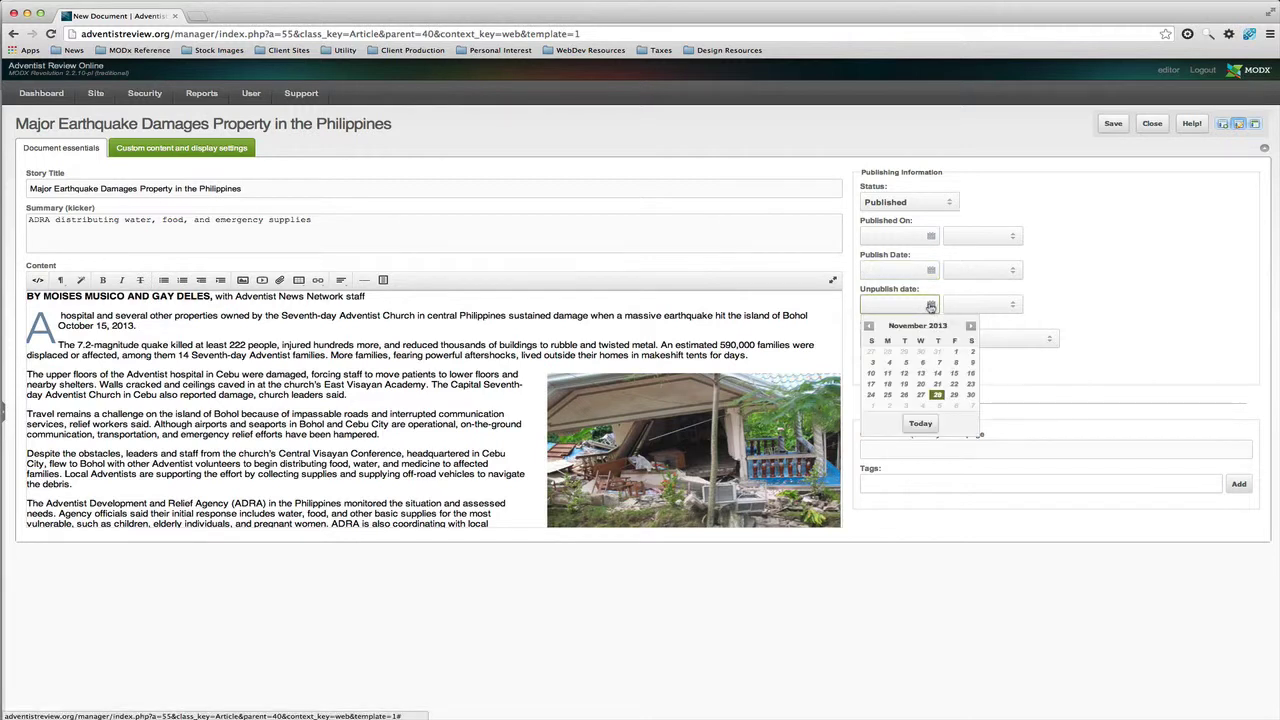
left_click(1131, 286)
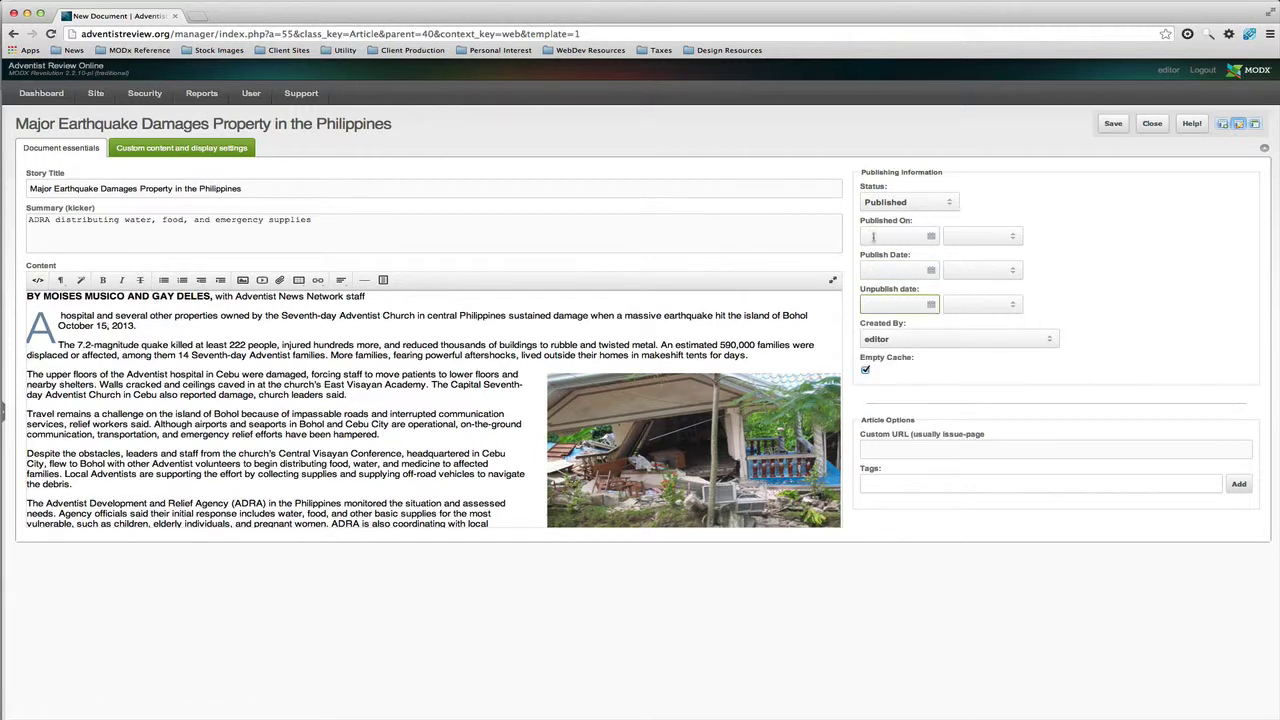
left_click(1110, 191)
left_click(928, 201)
left_click(903, 230)
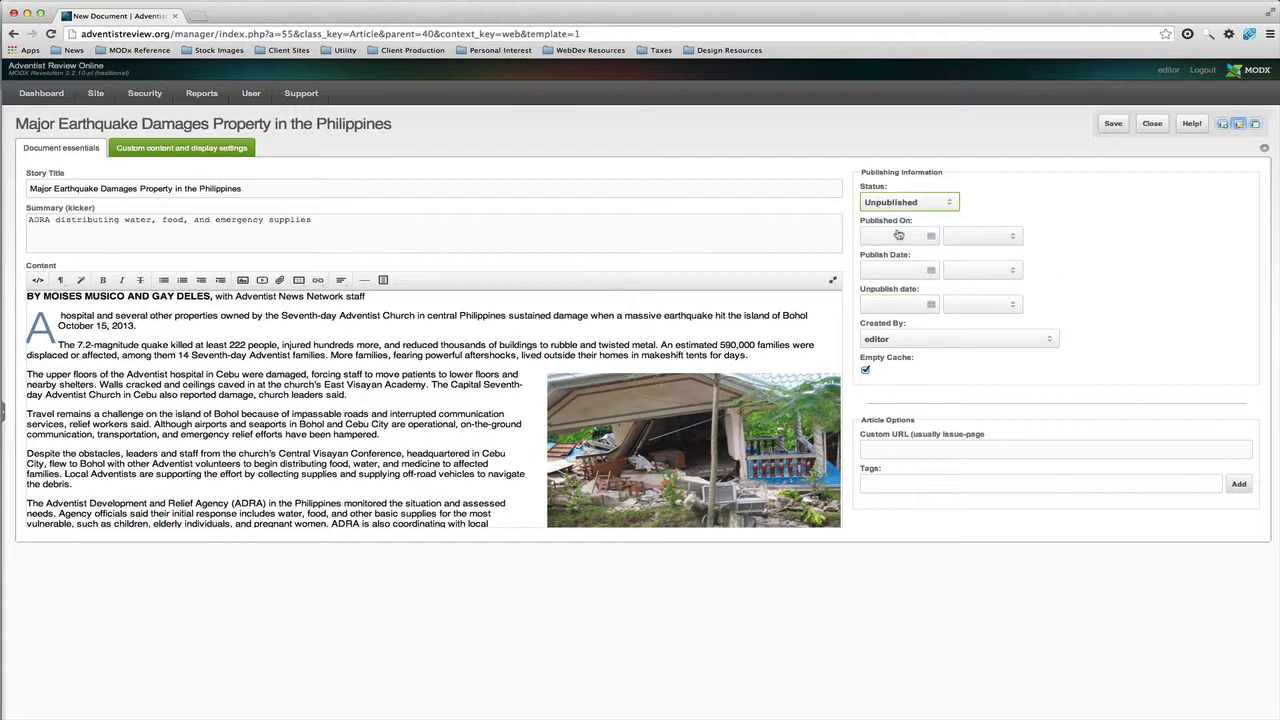
- Save the earthquake story as unpublished and show the dashboard's Adventist News story list
left_click(1114, 124)
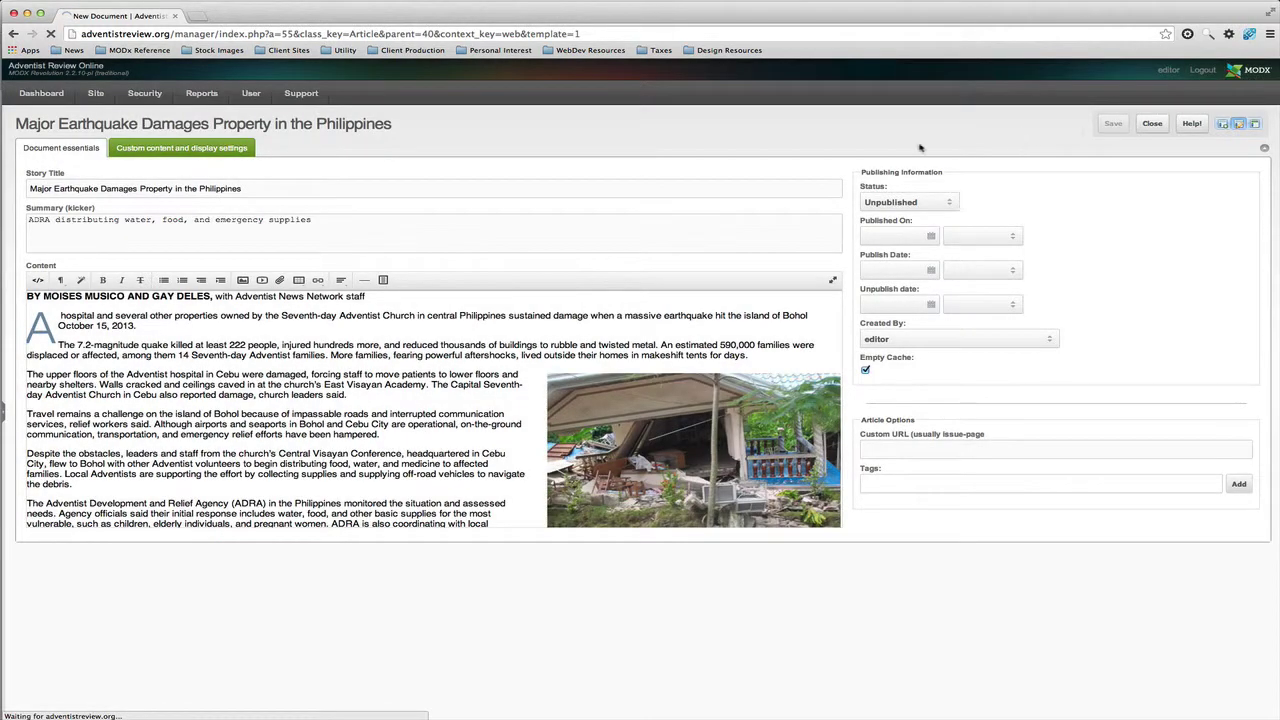
left_click(40, 93)
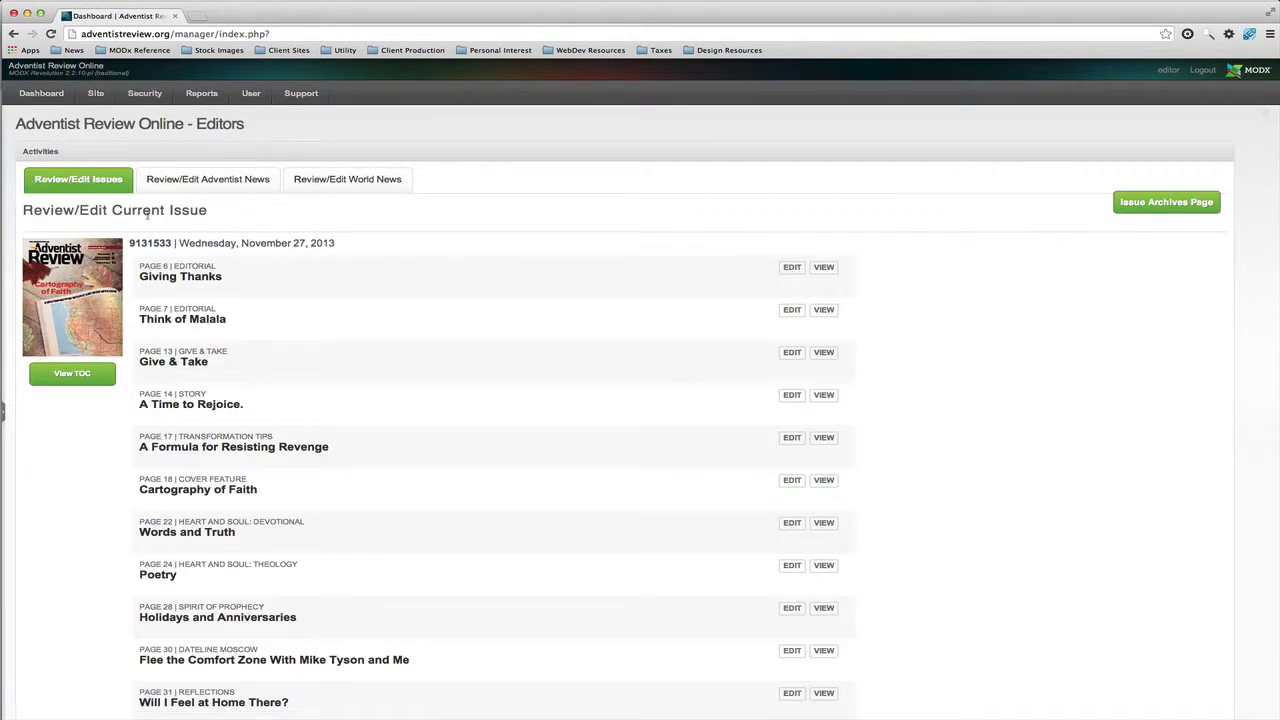
left_click(192, 178)
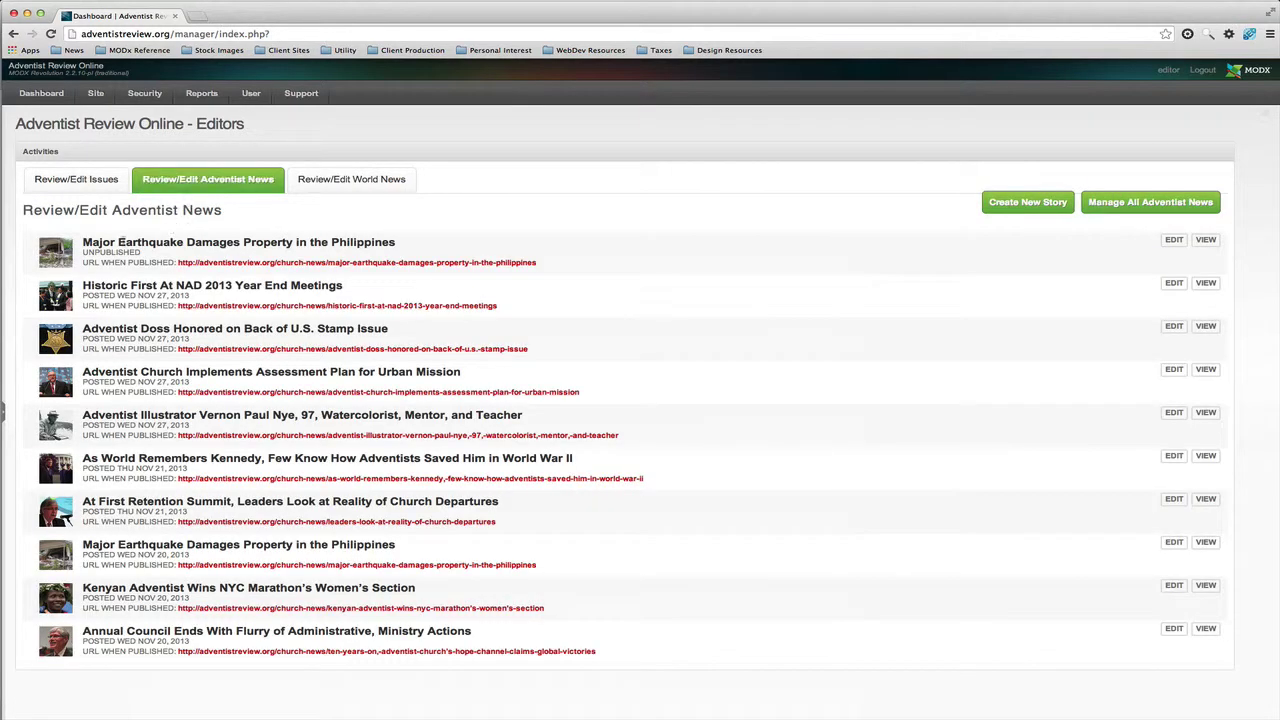
- Highlight the new story's UNPUBLISHED status, then preview the earthquake story on the live site
left_click_drag(160, 256, 83, 252)
left_click(704, 259)
left_click(1205, 240)
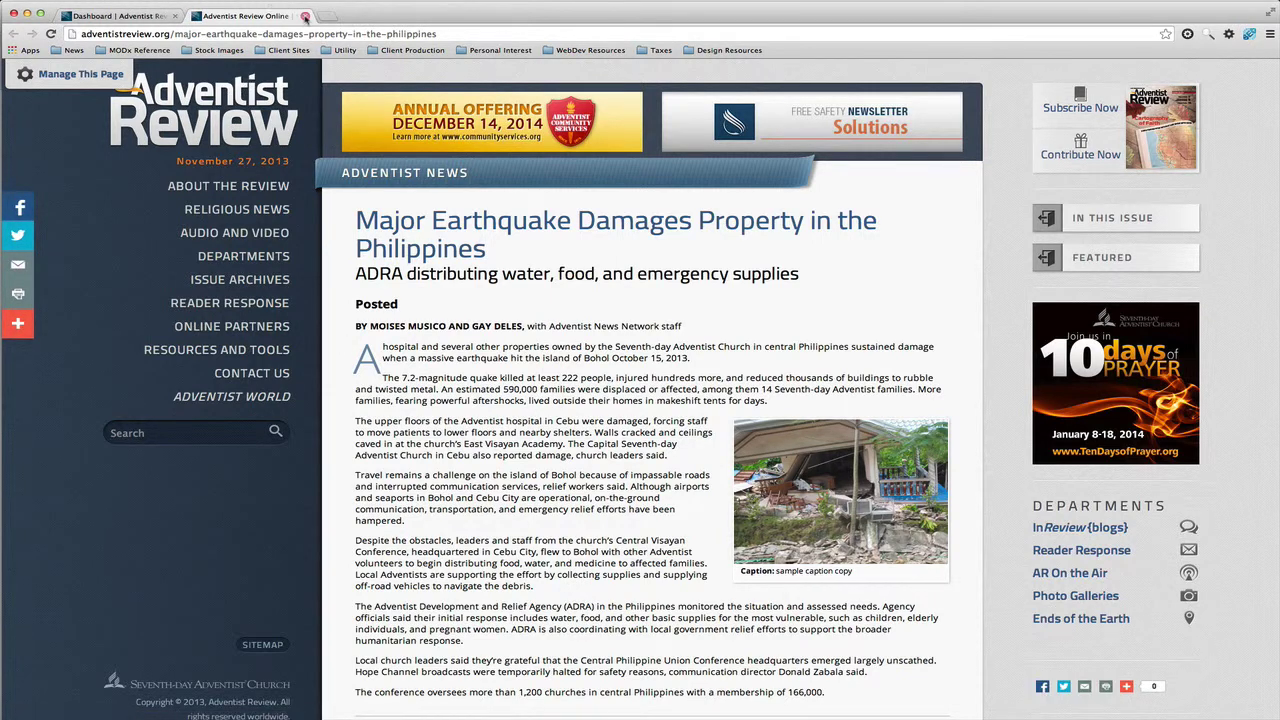
- Load the Adventist Review home page, then close the site tab to return to MODX
left_click(248, 95)
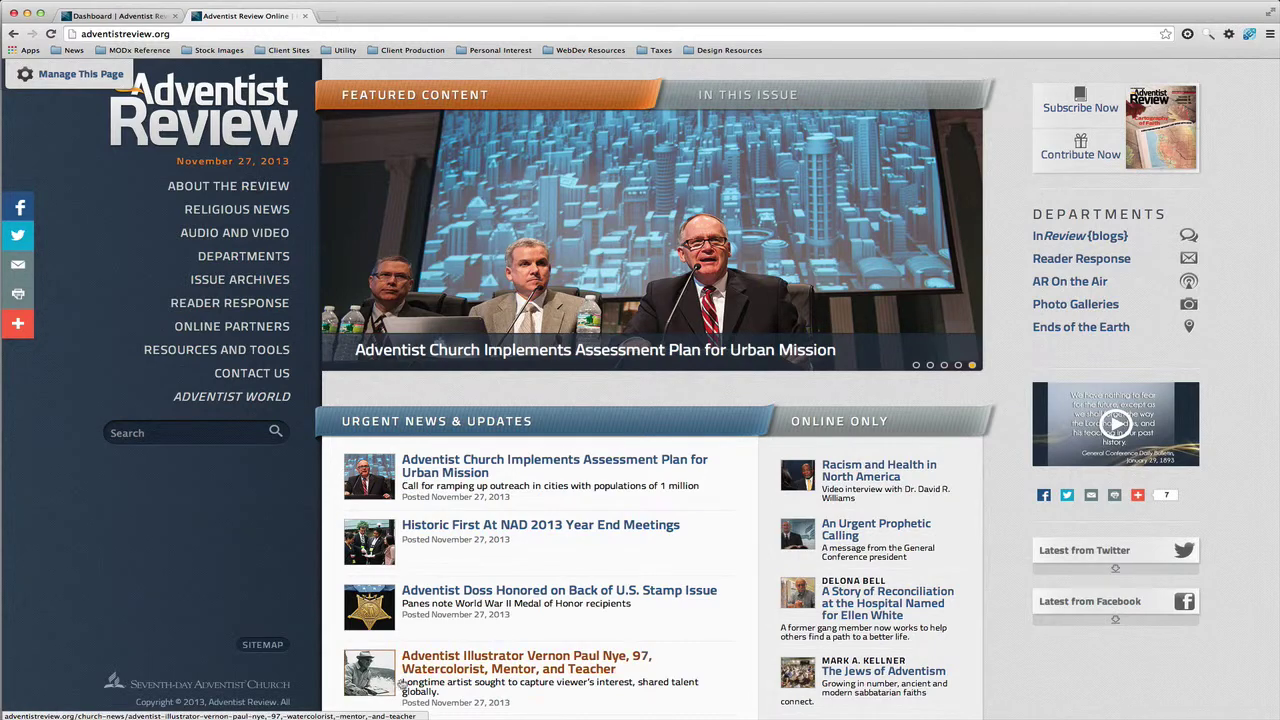
left_click(304, 18)
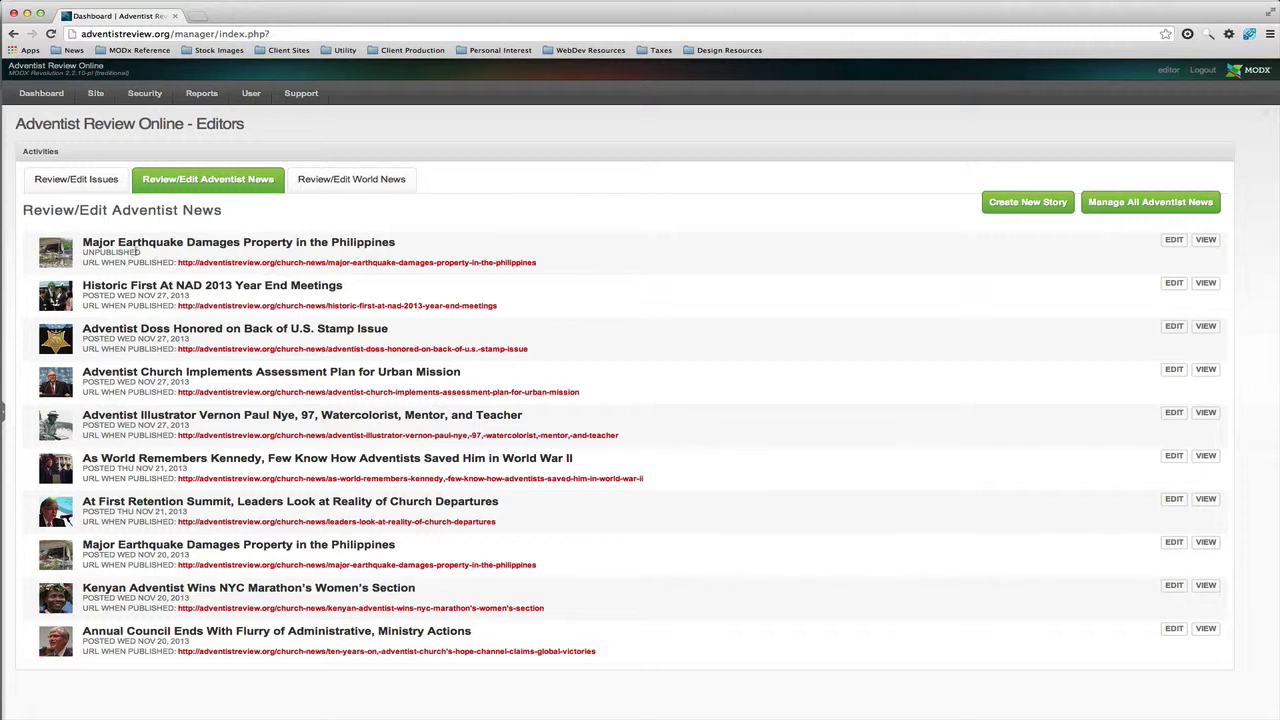
- Highlight the UNPUBLISHED label, browse the full Current Adventist News grid, then return to Dashboard
left_click_drag(139, 252, 95, 252)
left_click(511, 208)
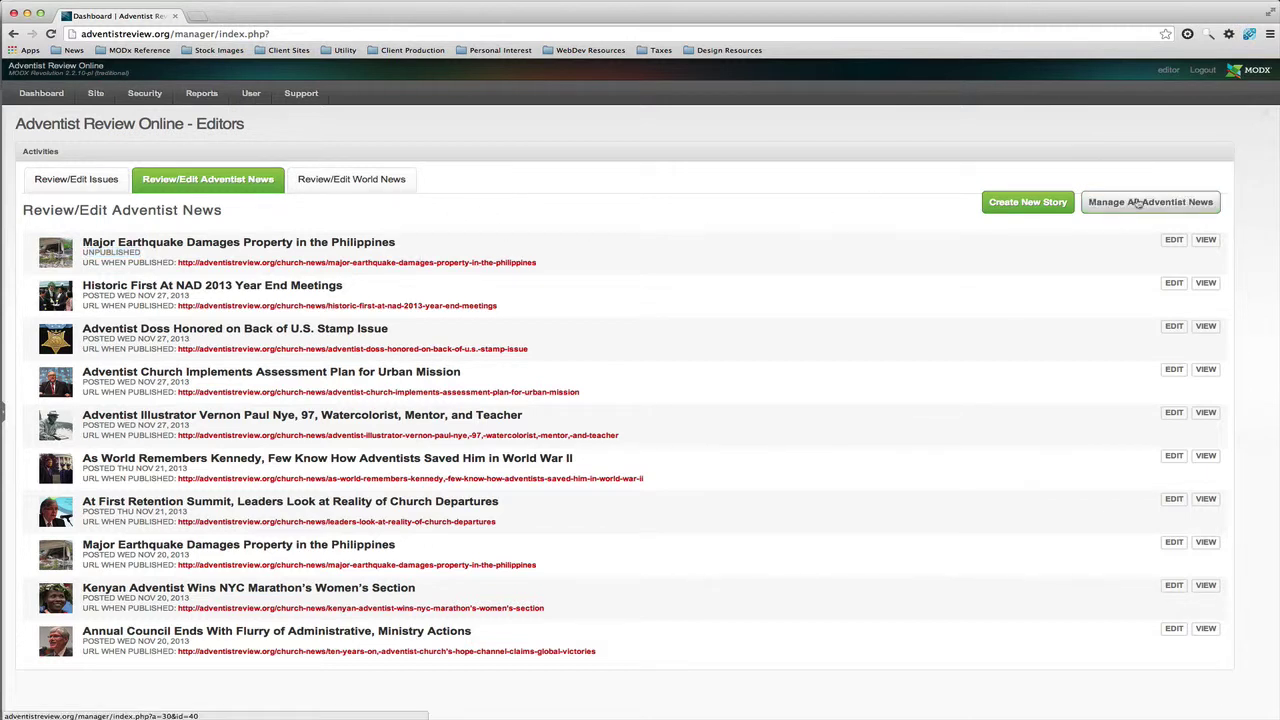
left_click(1137, 205)
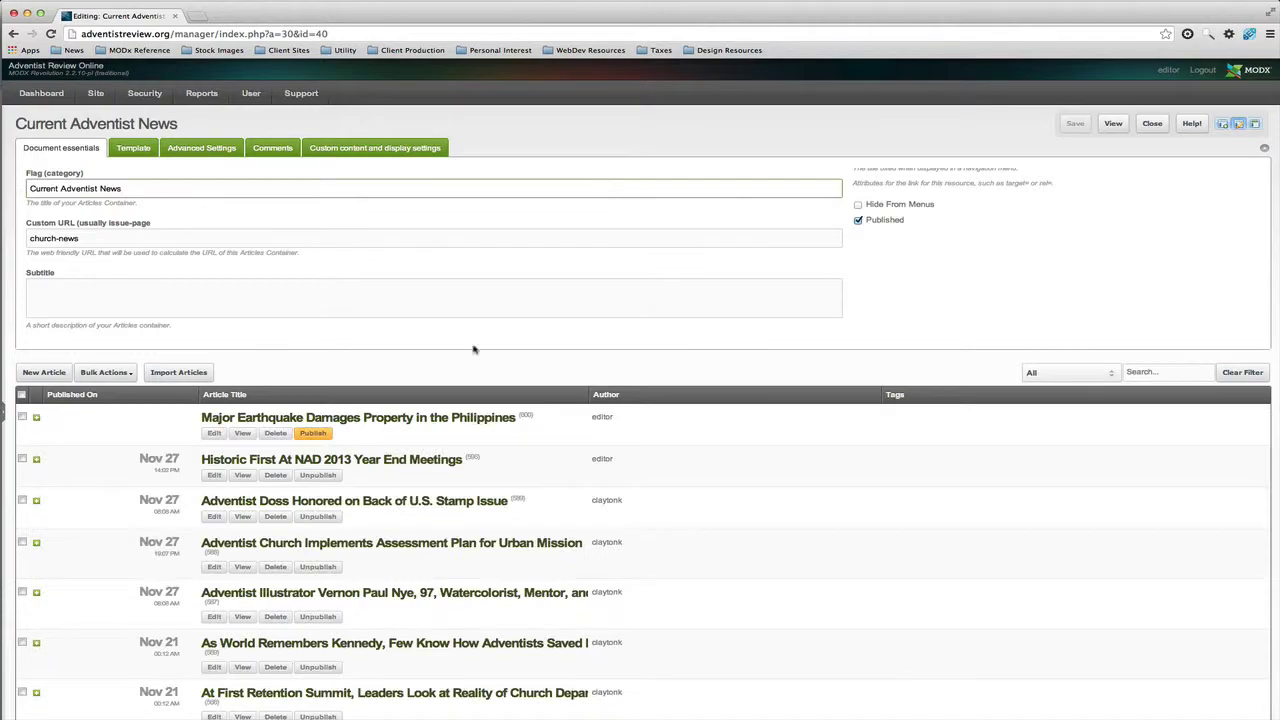
scroll(432, 415, "down", 2)
scroll(432, 415, "down", 15)
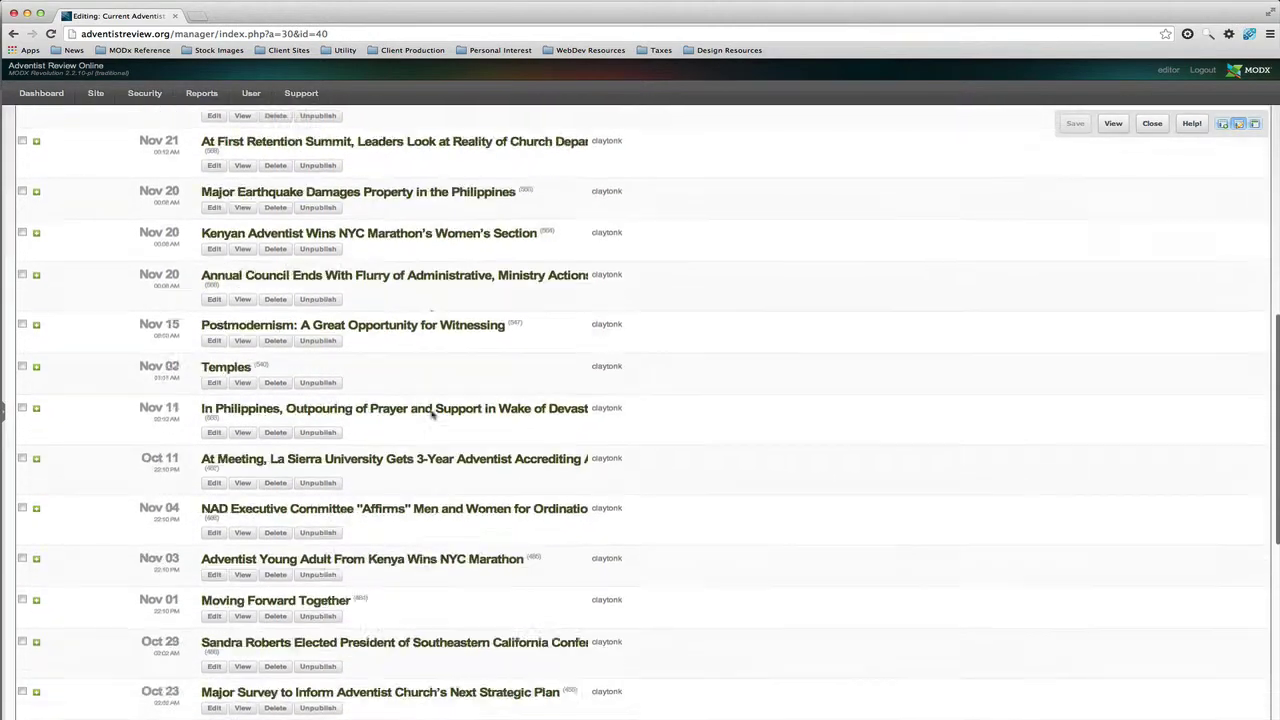
scroll(432, 415, "up", 20)
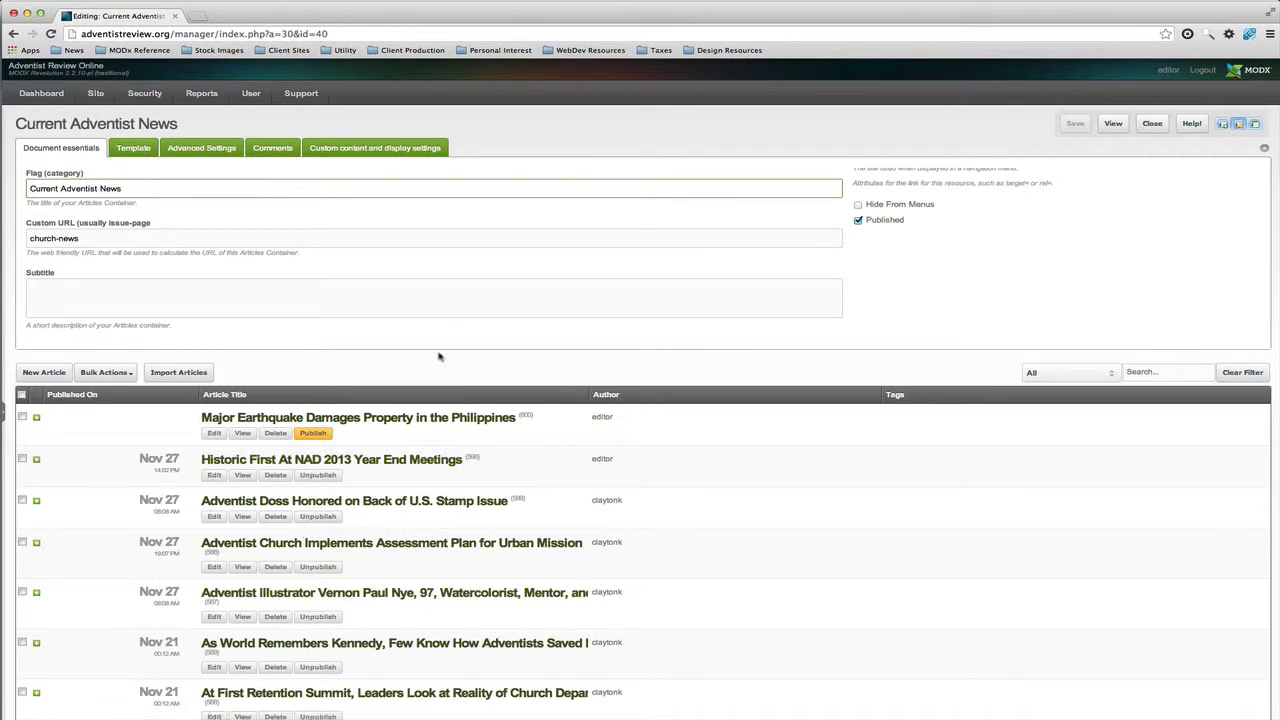
left_click(38, 94)
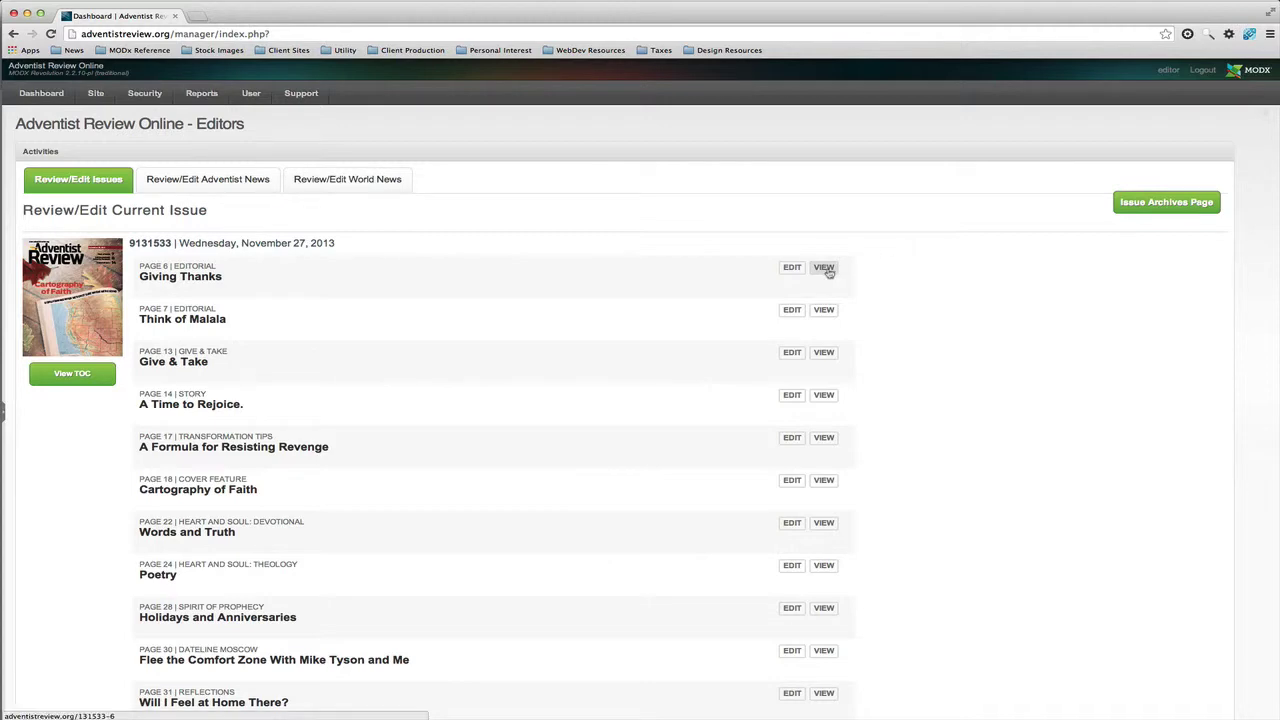
- View the Doss stamp story live, open the Vernon Paul Nye article via Current Adventist News, then choose Manage This Page
left_click(228, 184)
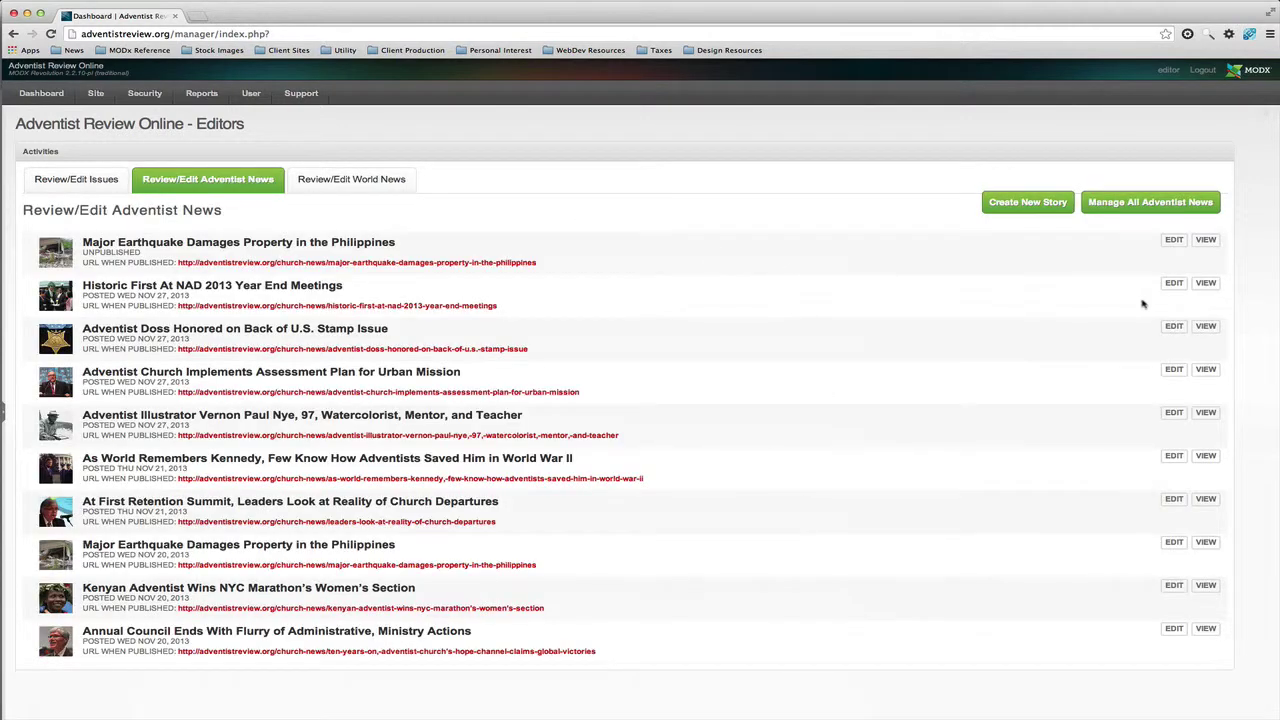
left_click(1206, 328)
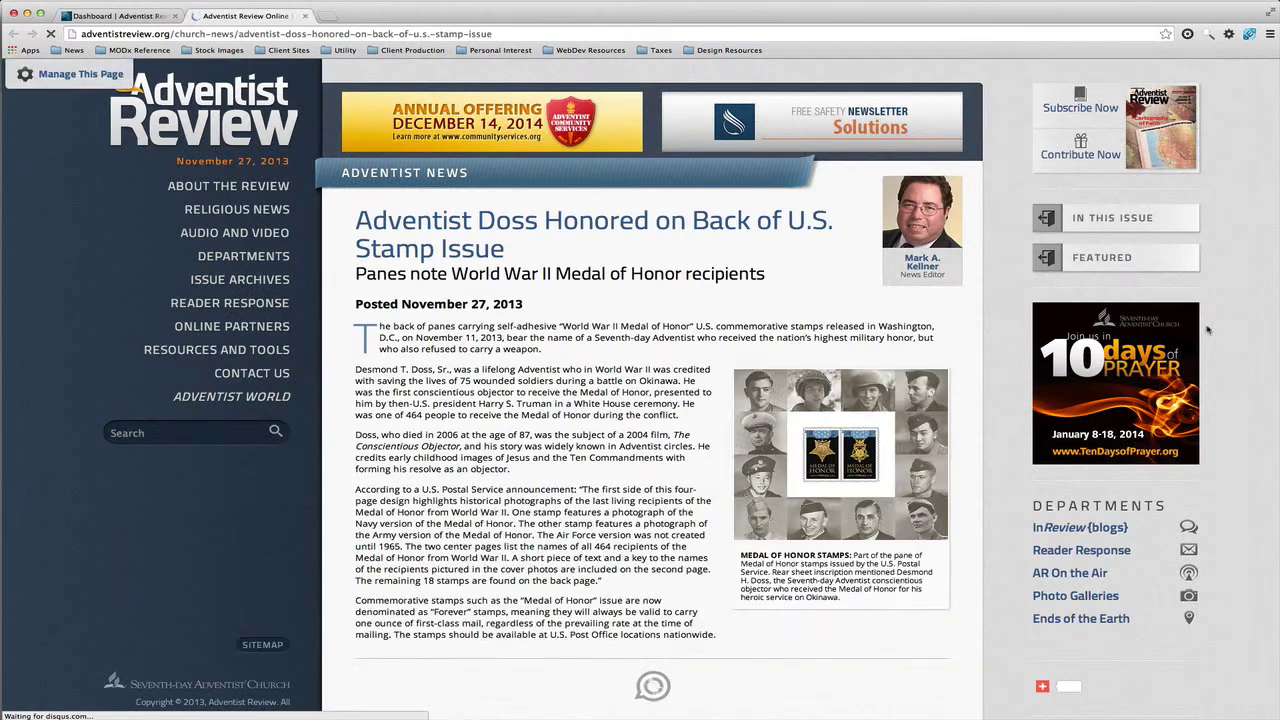
mouse_move(294, 188)
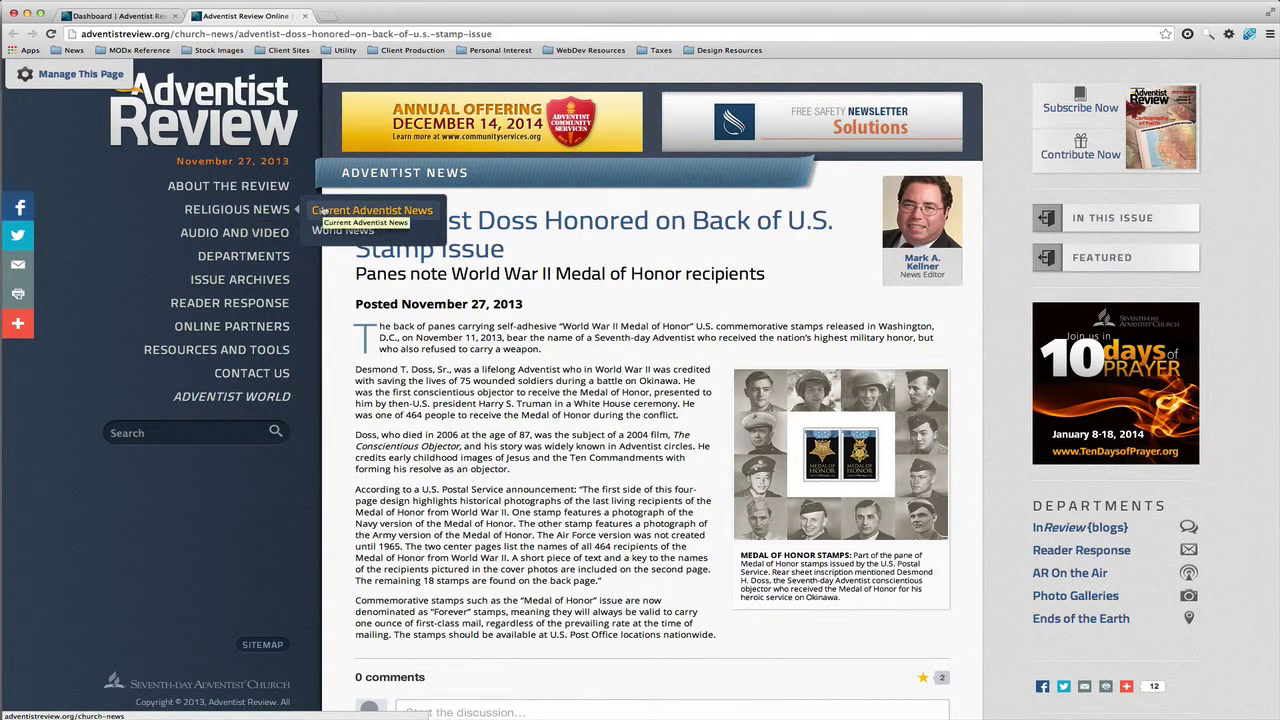
left_click(322, 210)
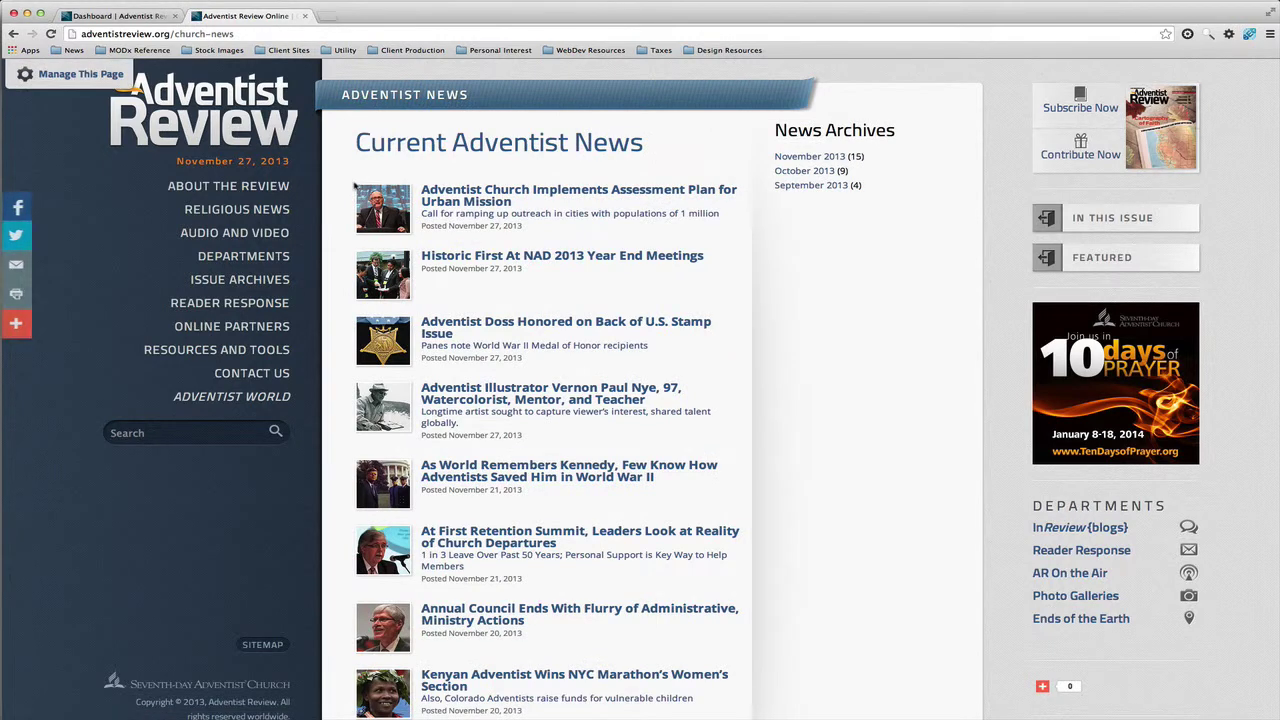
left_click(452, 398)
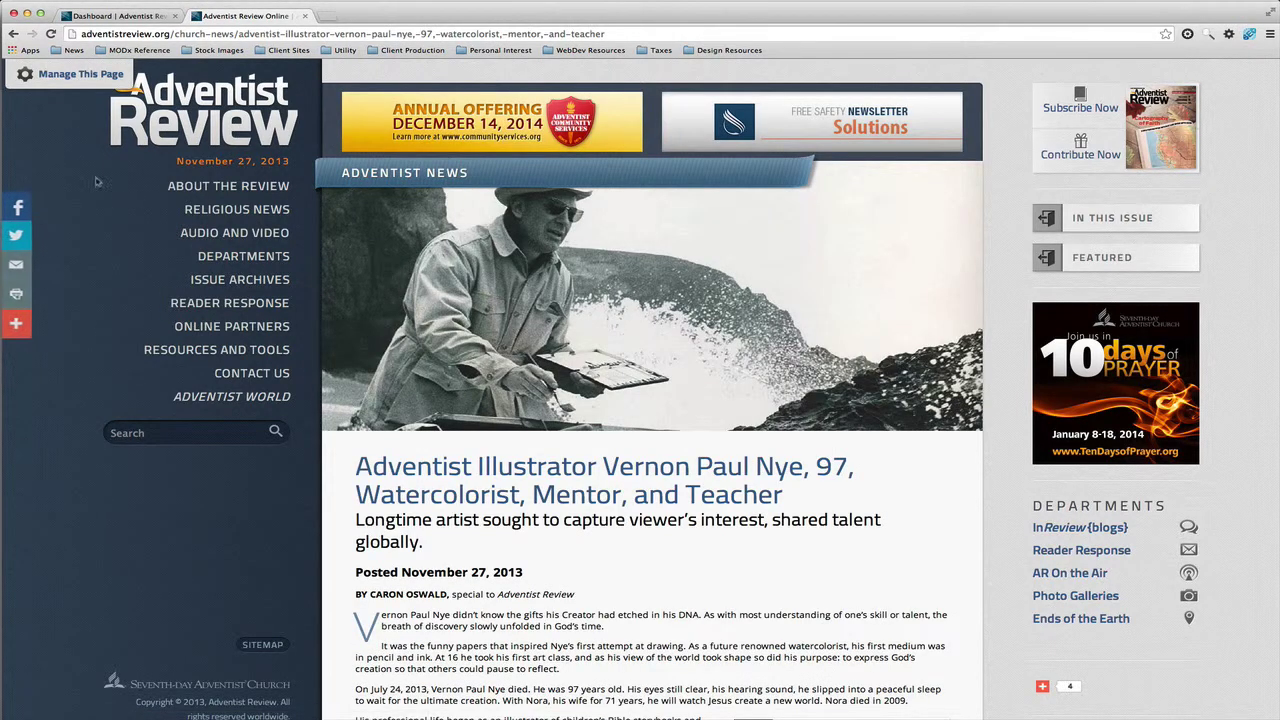
left_click(62, 74)
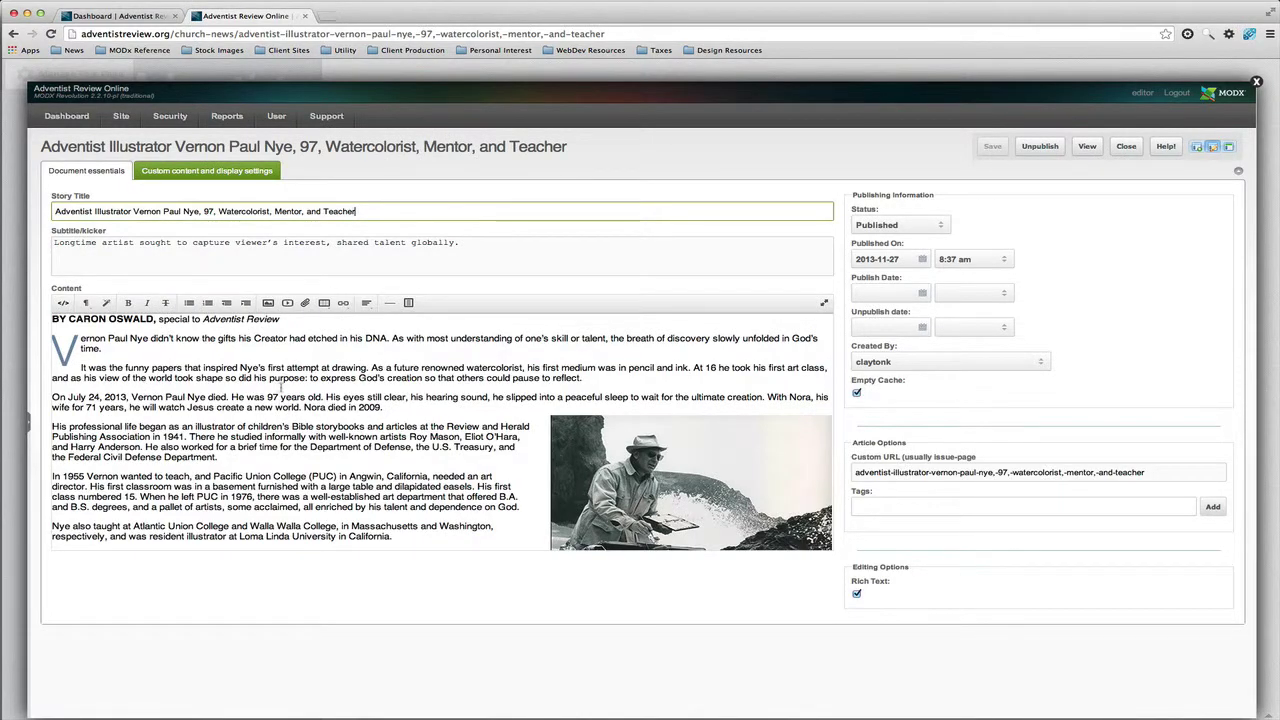
- Check the article's Custom content tab, close the editor overlay and live-site tab, and return to Dashboard
left_click(212, 171)
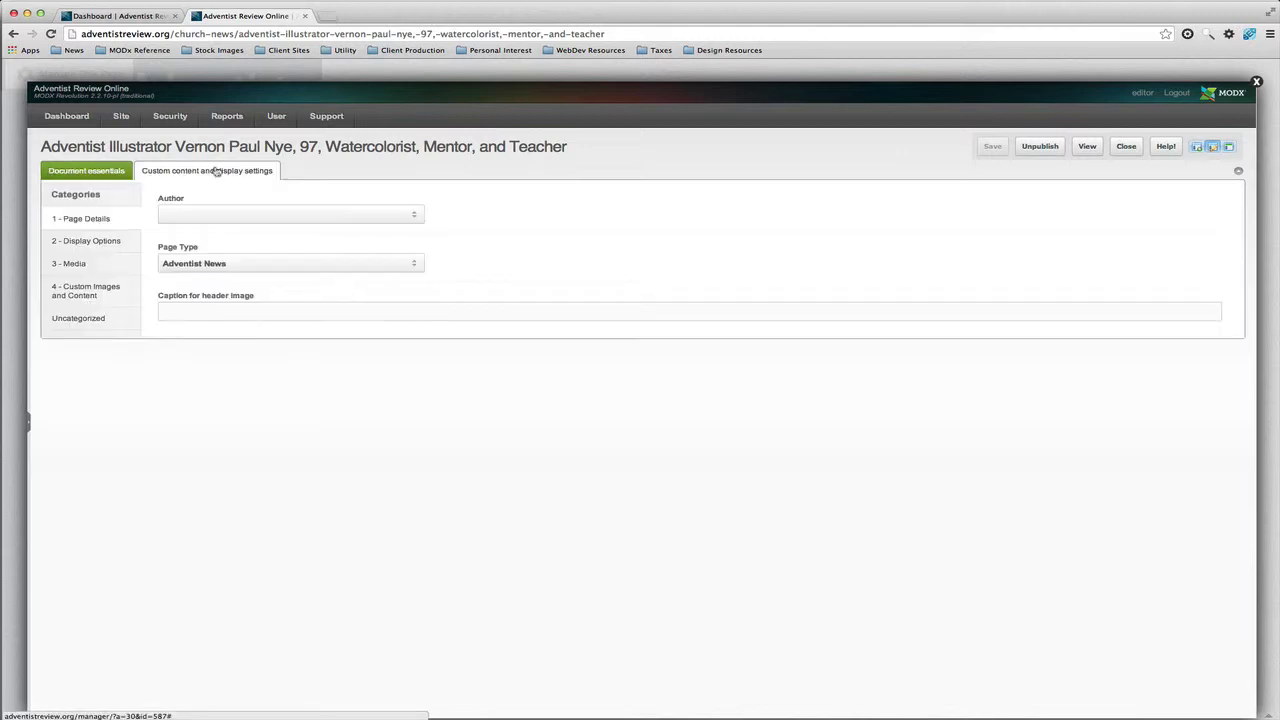
left_click(89, 171)
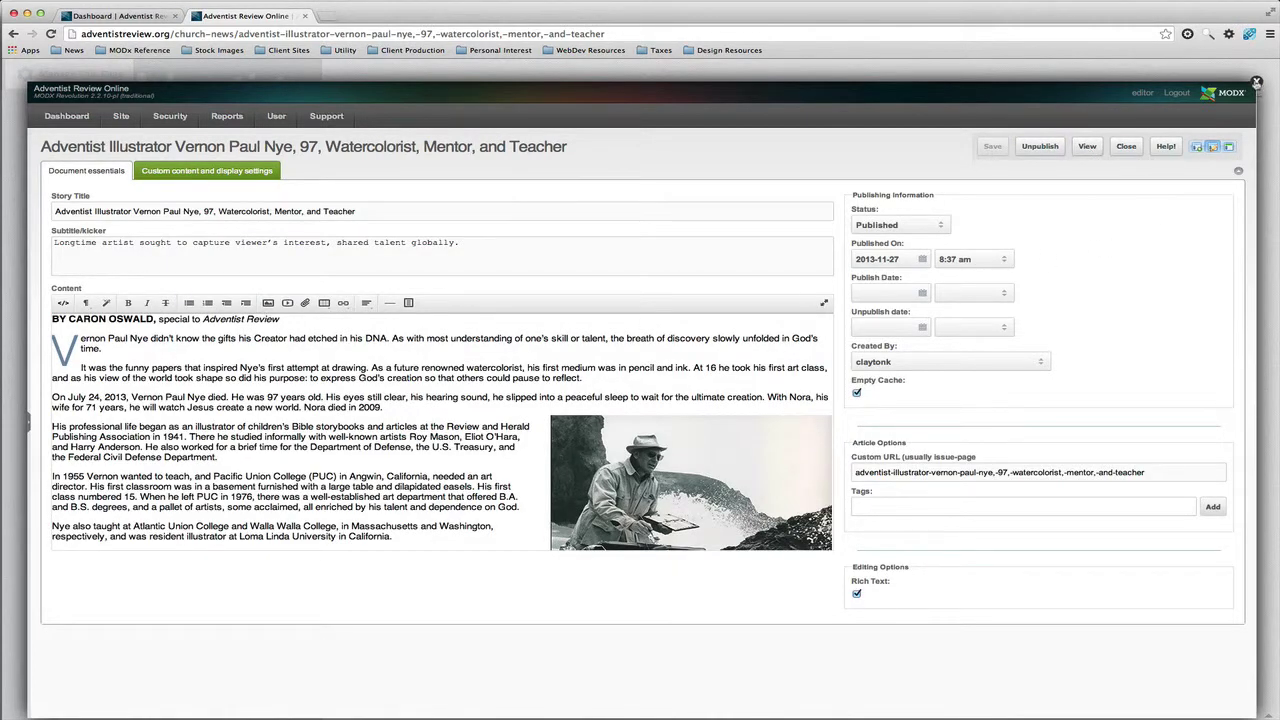
left_click(1257, 82)
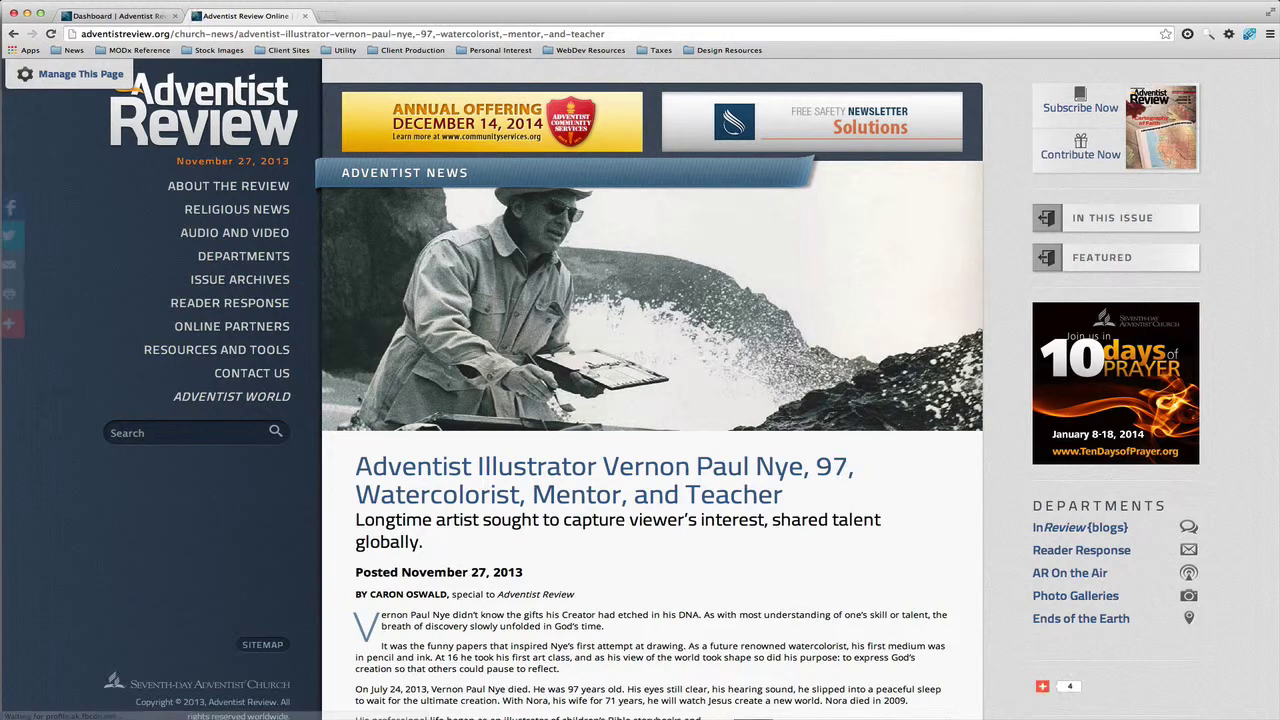
left_click(304, 16)
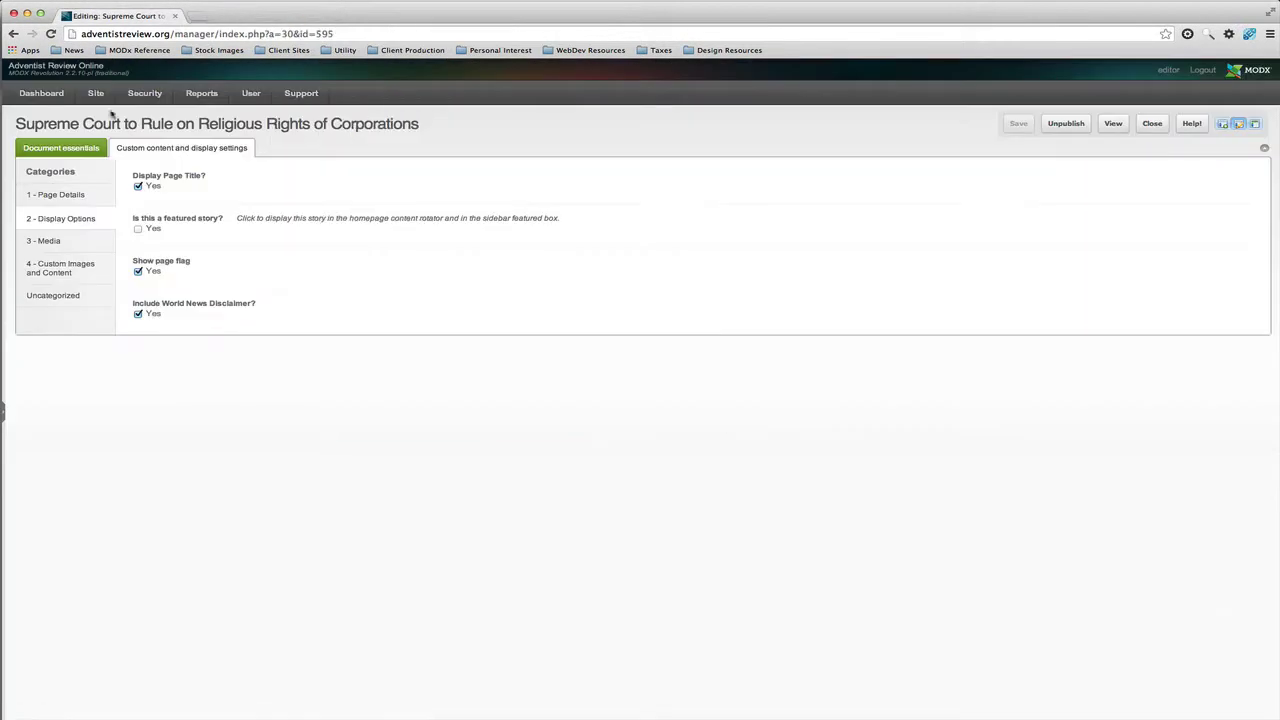
left_click(47, 98)
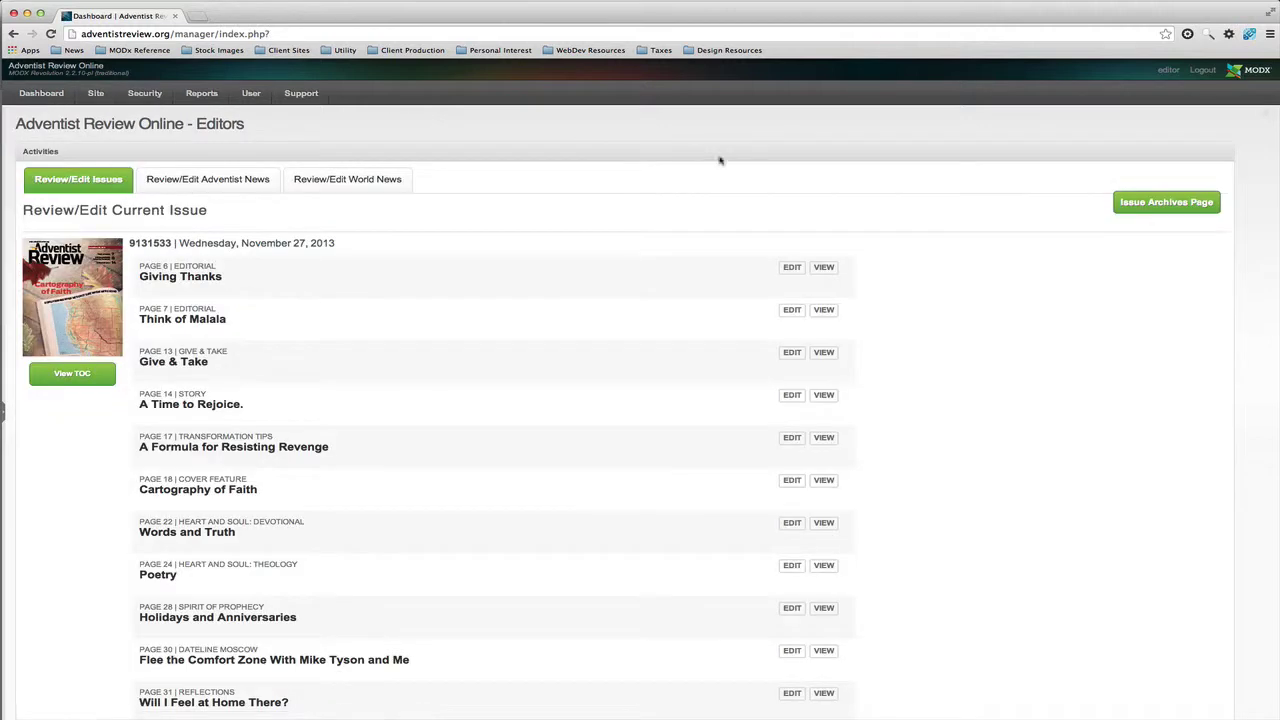
left_click(331, 185)
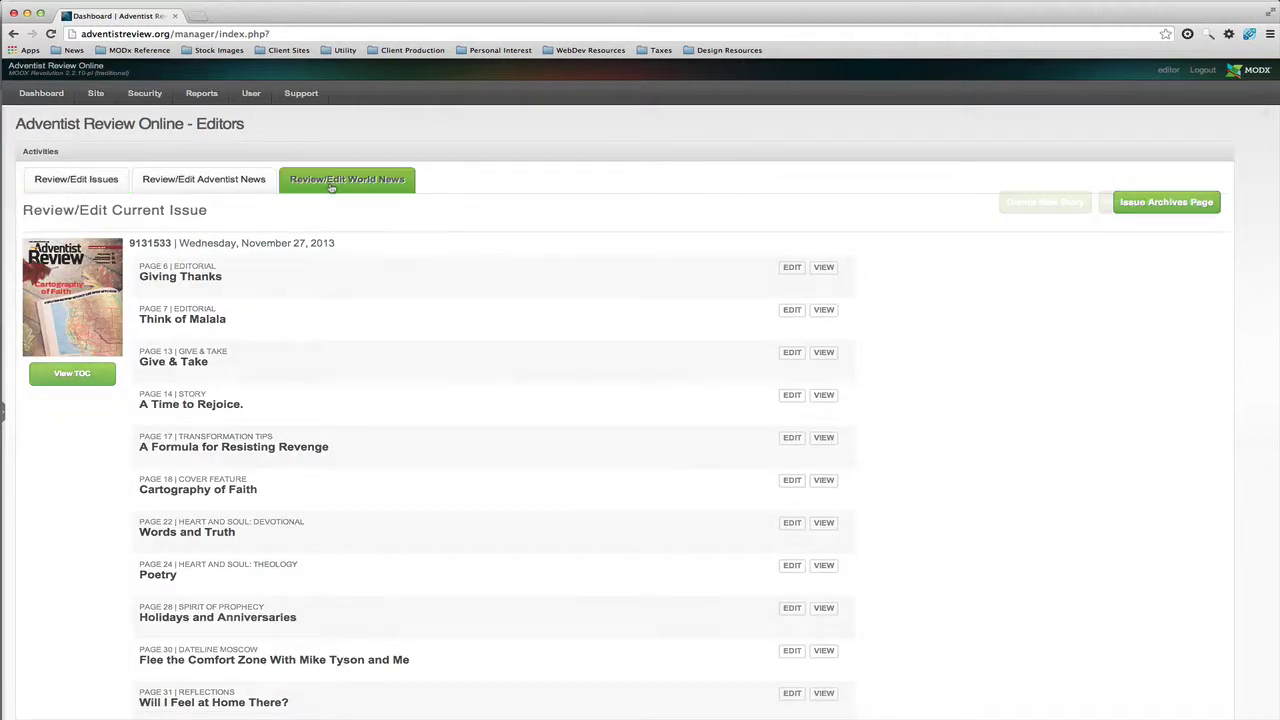
left_click(1174, 284)
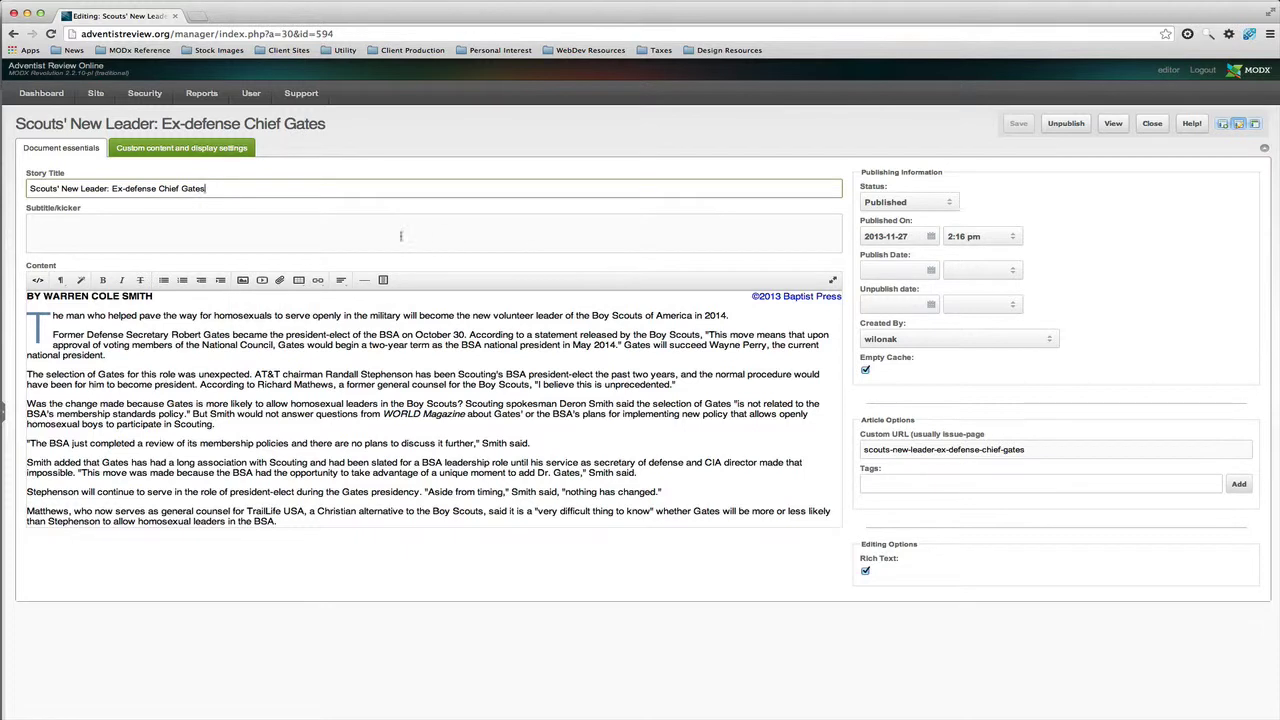
left_click(172, 148)
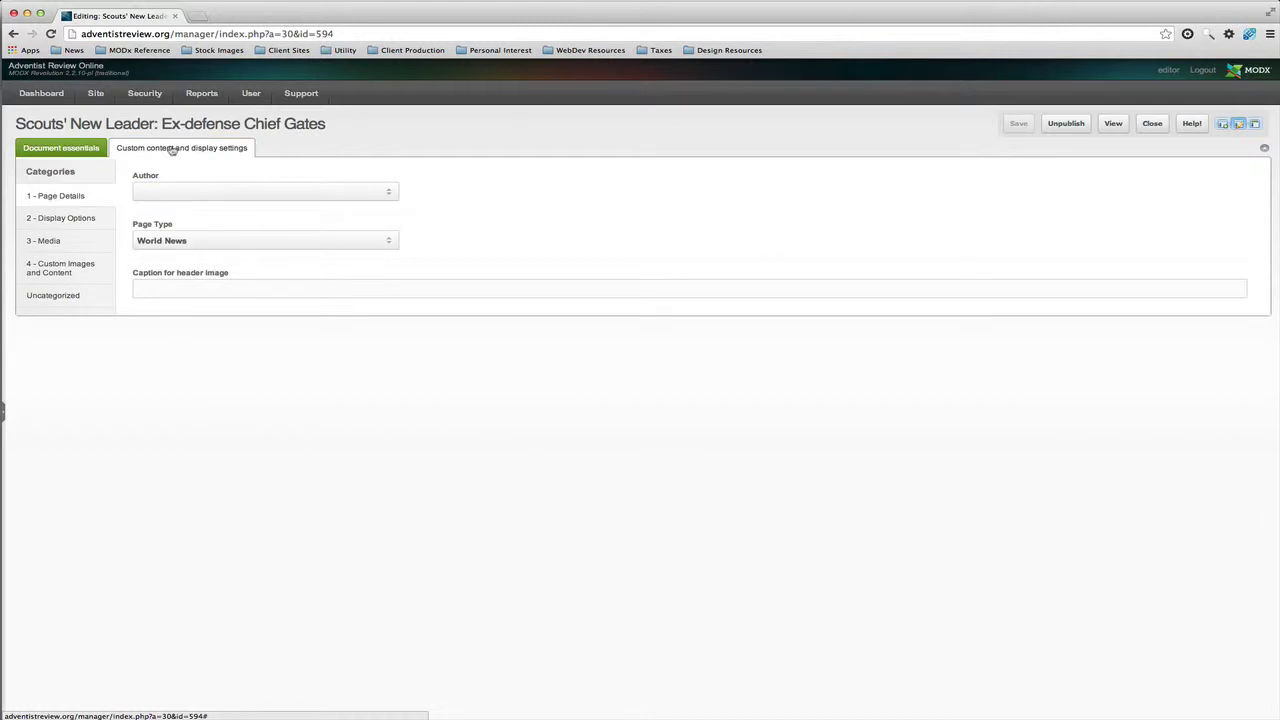
left_click(64, 219)
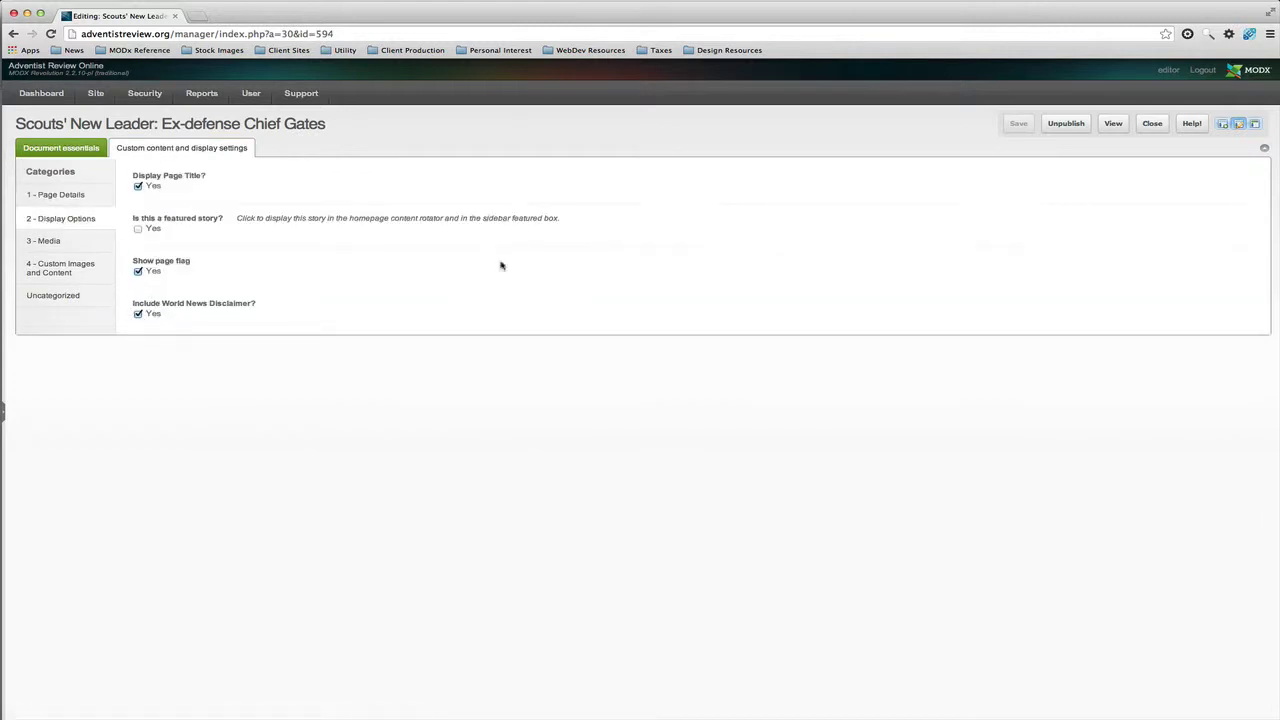
left_click(1151, 123)
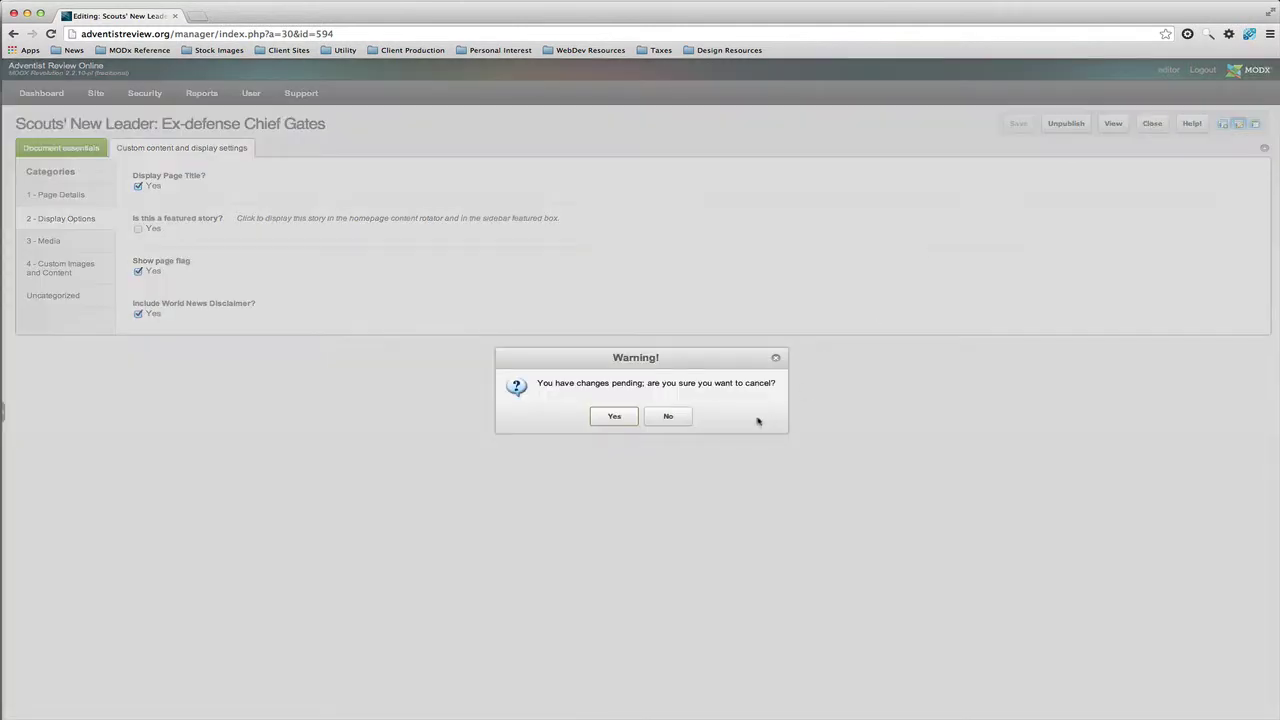
left_click(612, 418)
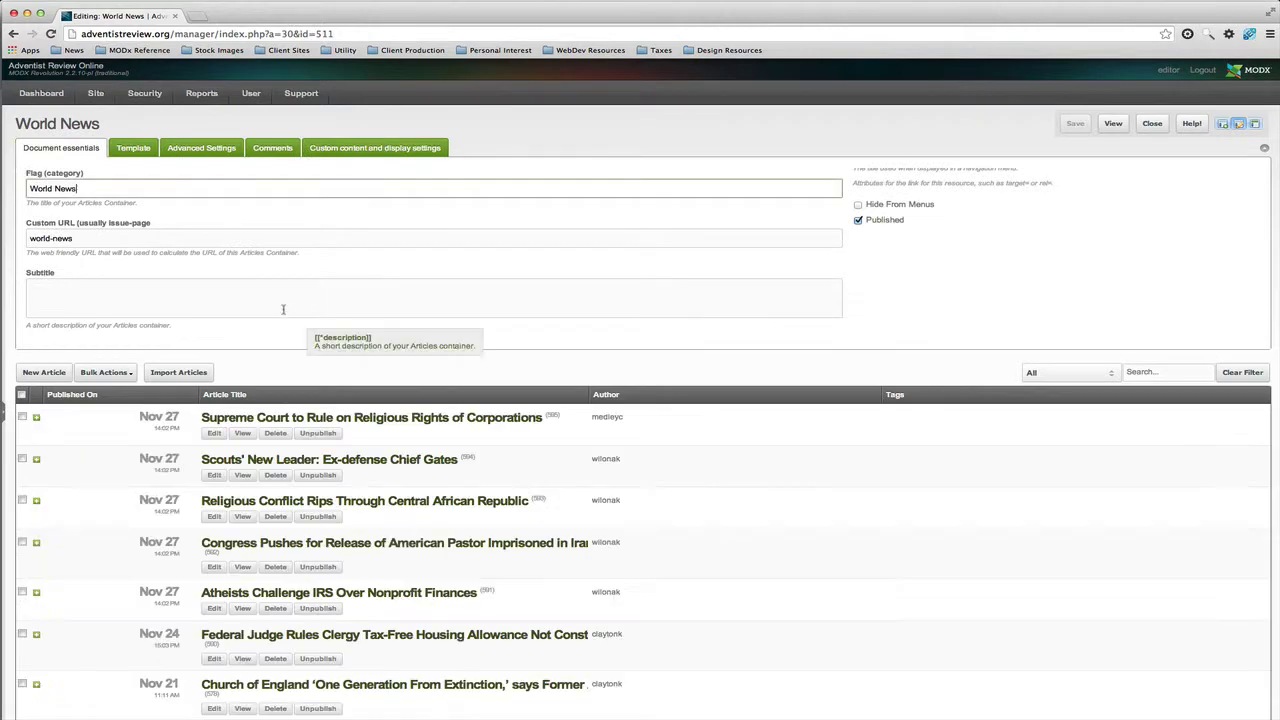
left_click(50, 94)
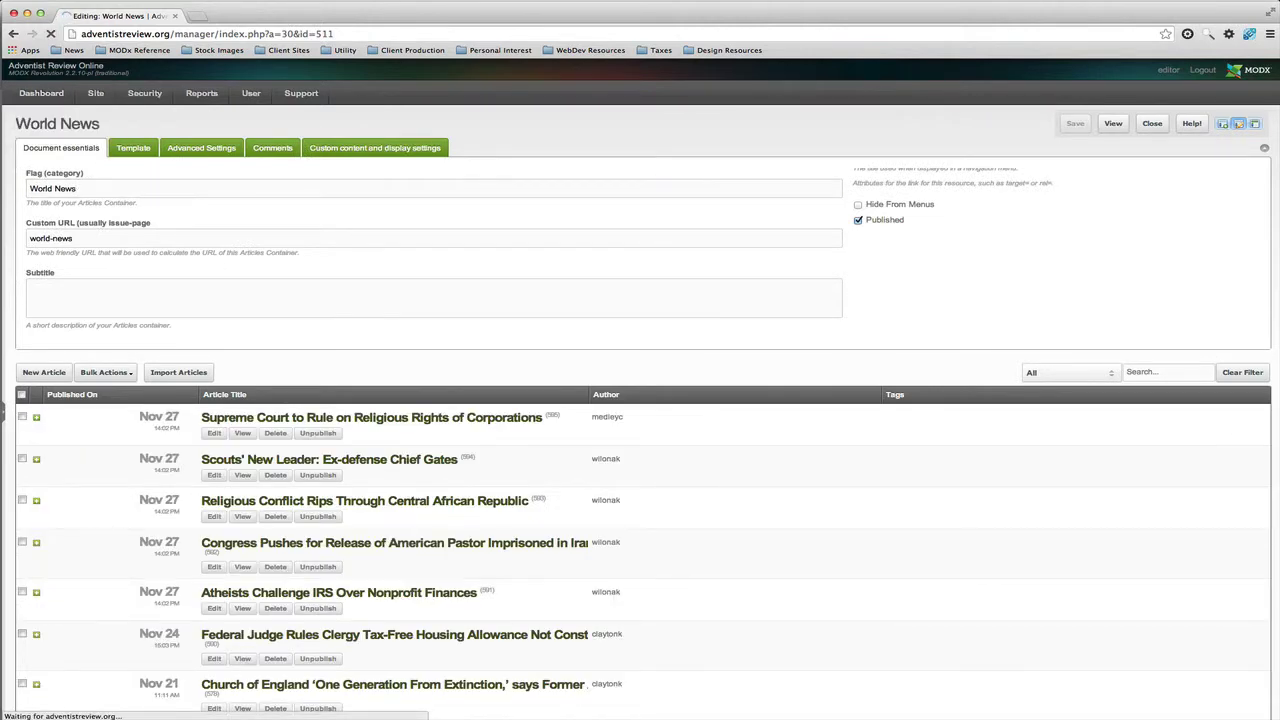